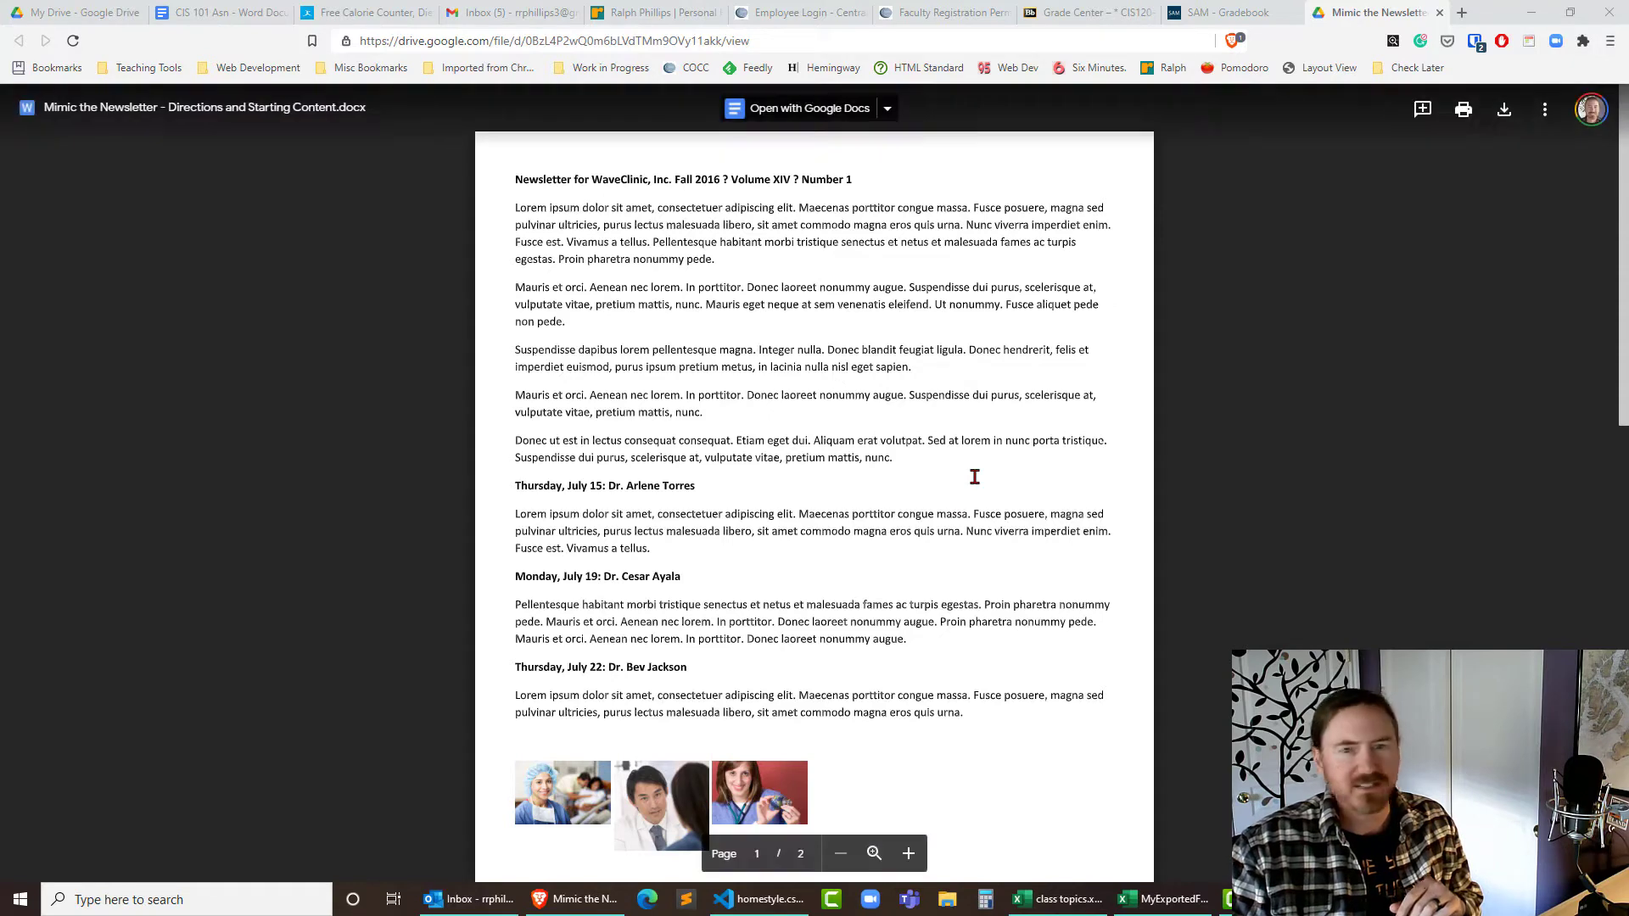
# - Download the Mimic the Newsletter directions document to the Desktop and open it in Word with editing enabled
pyautogui.scroll(-10, 971, 477)
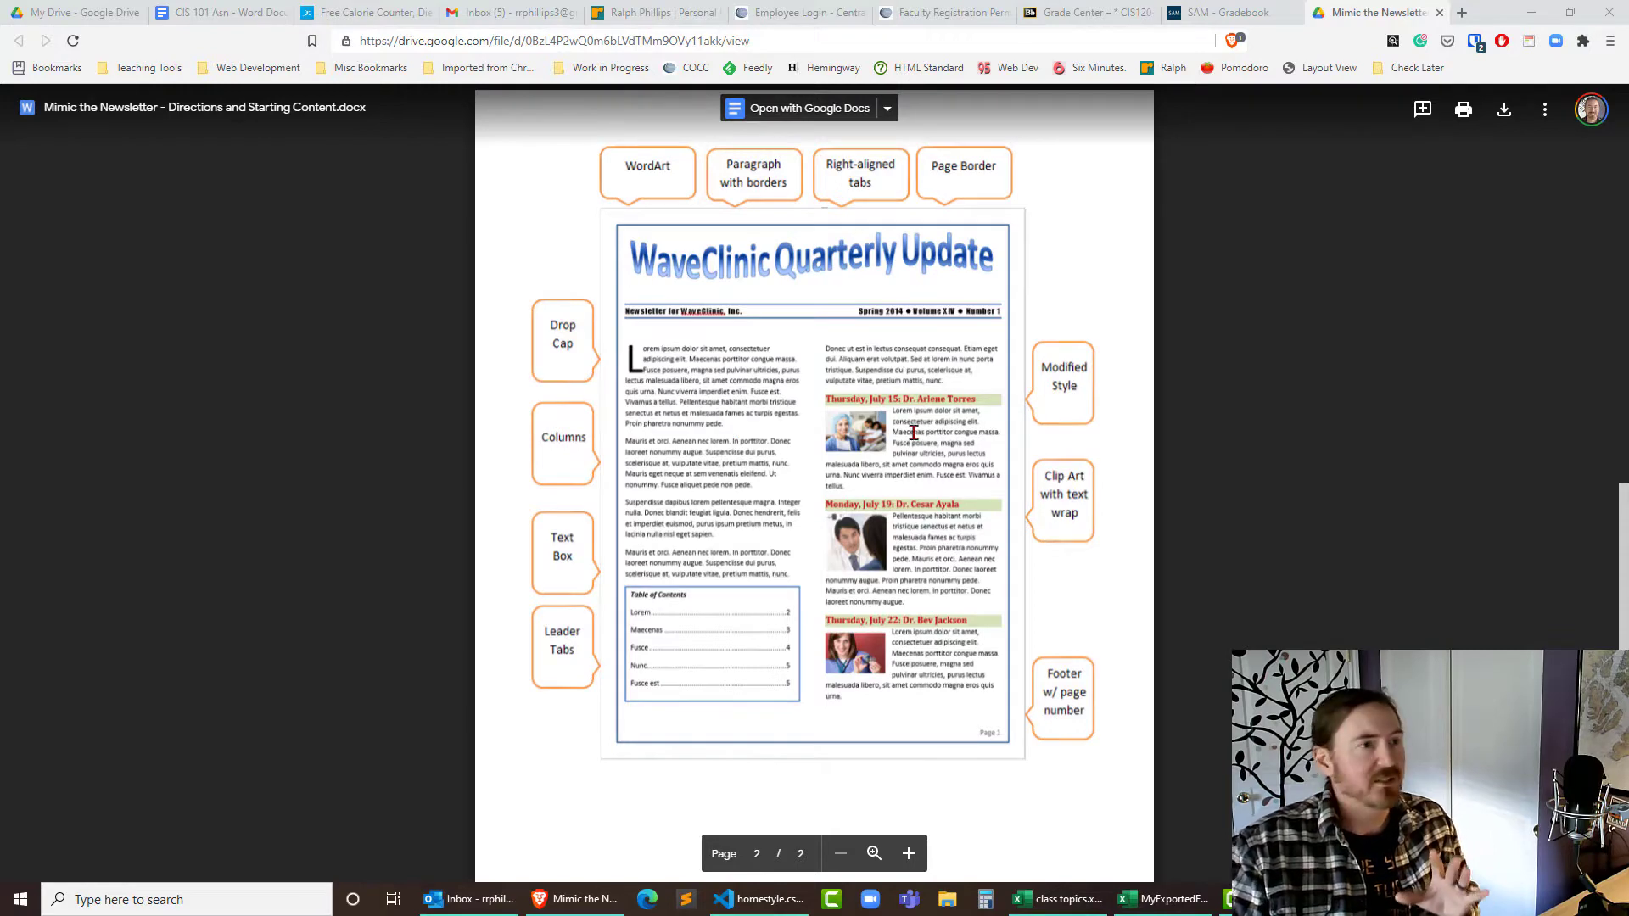
pyautogui.scroll(10, 934, 431)
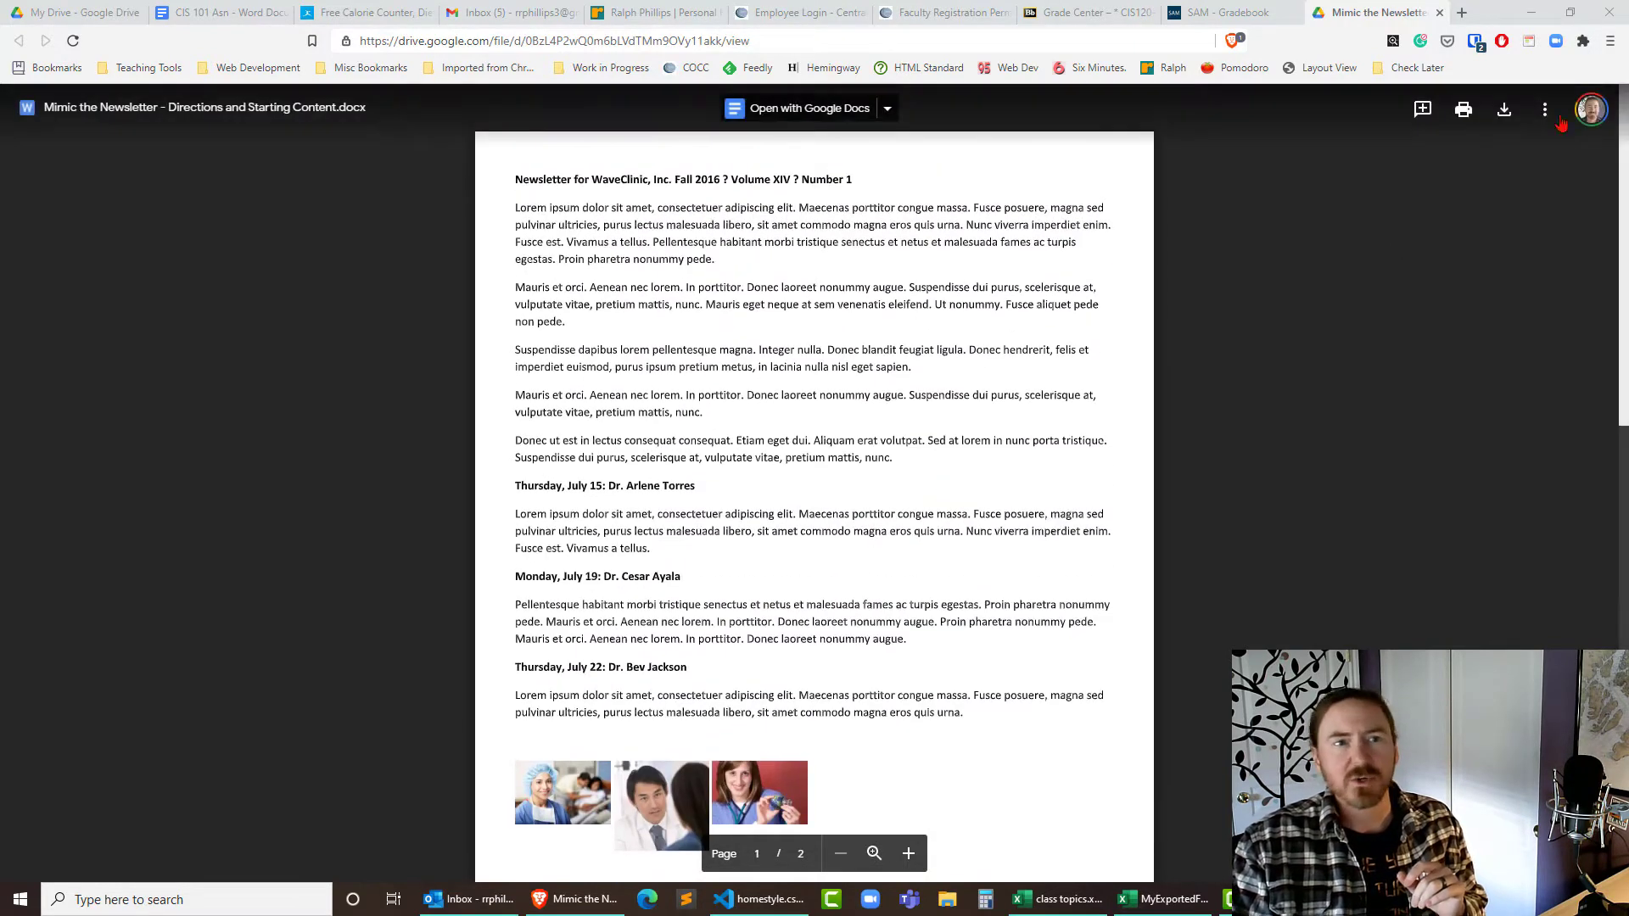
pyautogui.click(1507, 112)
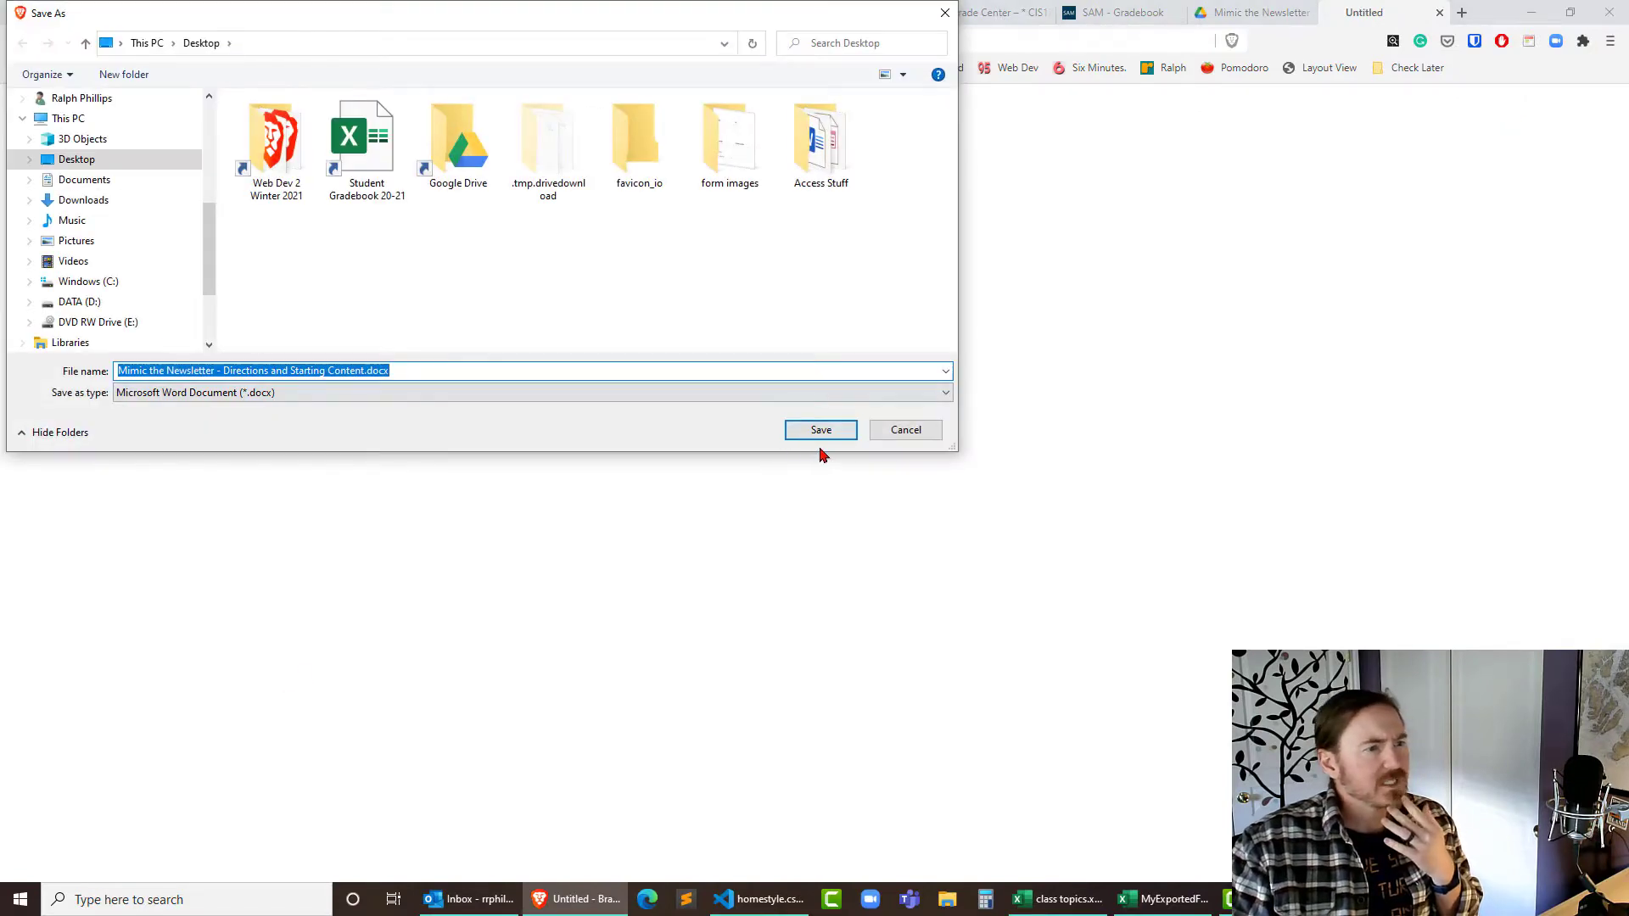
pyautogui.click(833, 433)
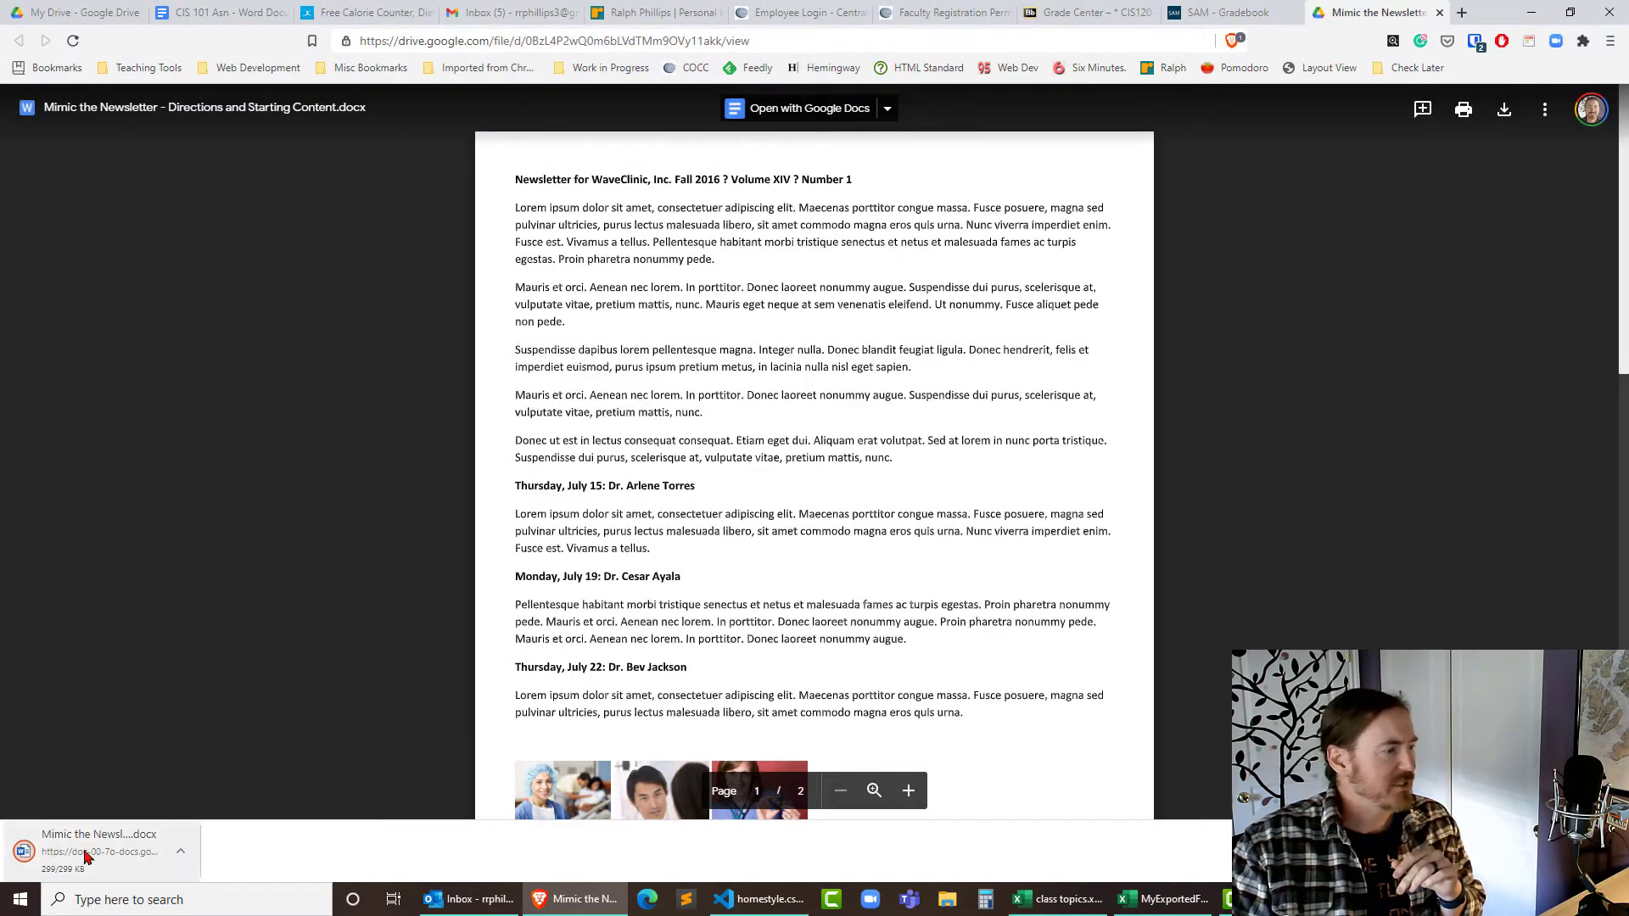
pyautogui.click(85, 852)
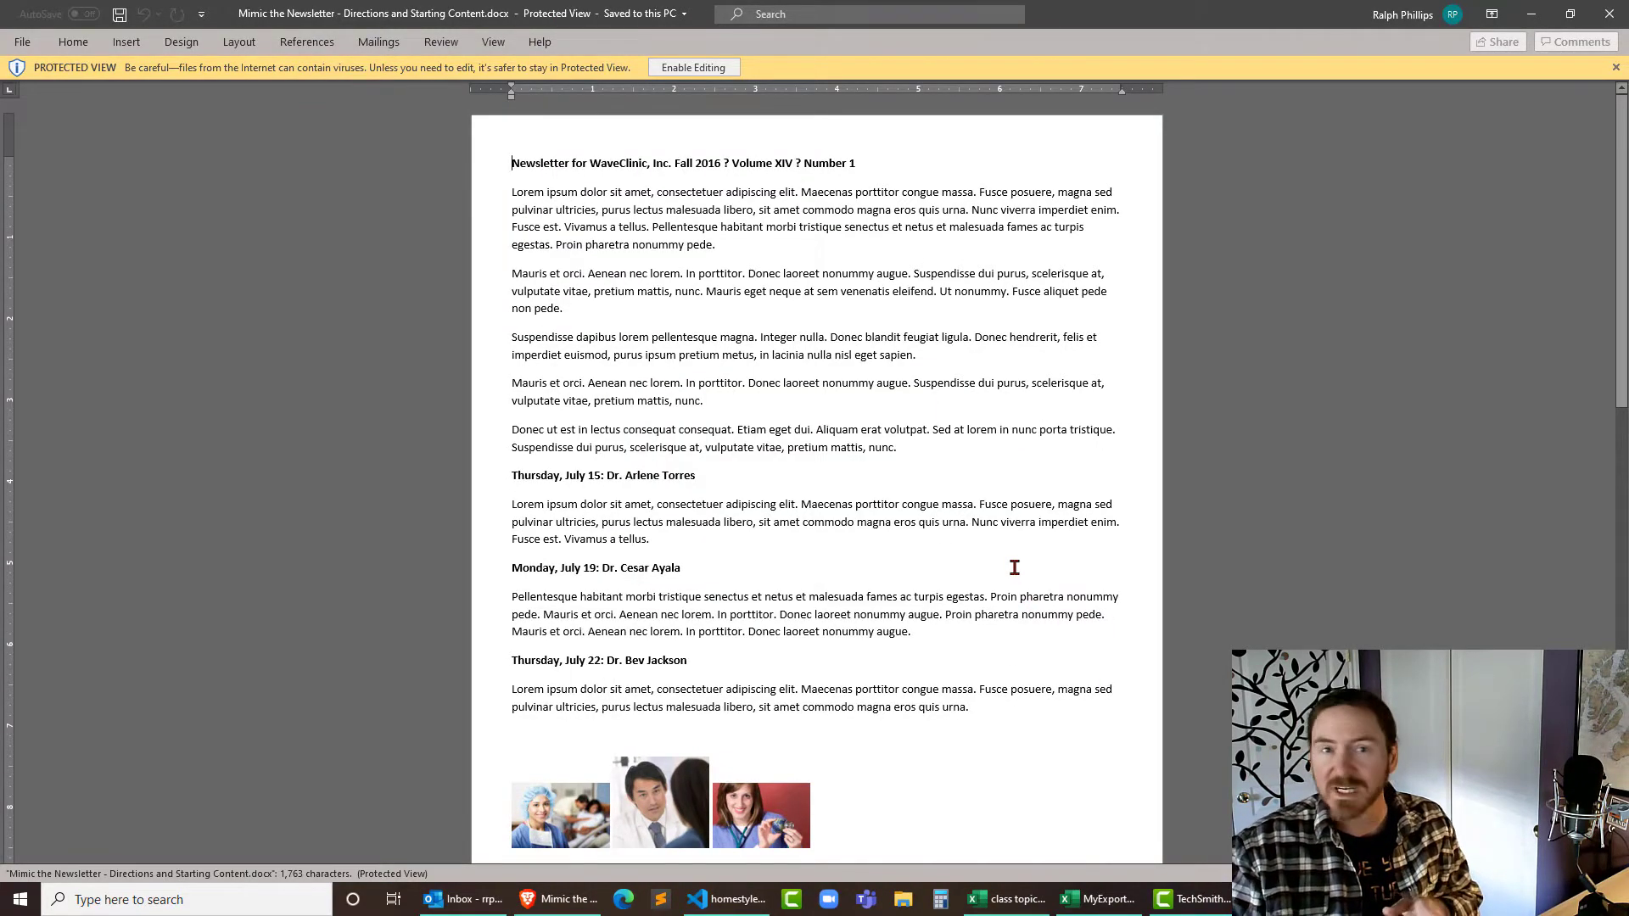
pyautogui.click(689, 70)
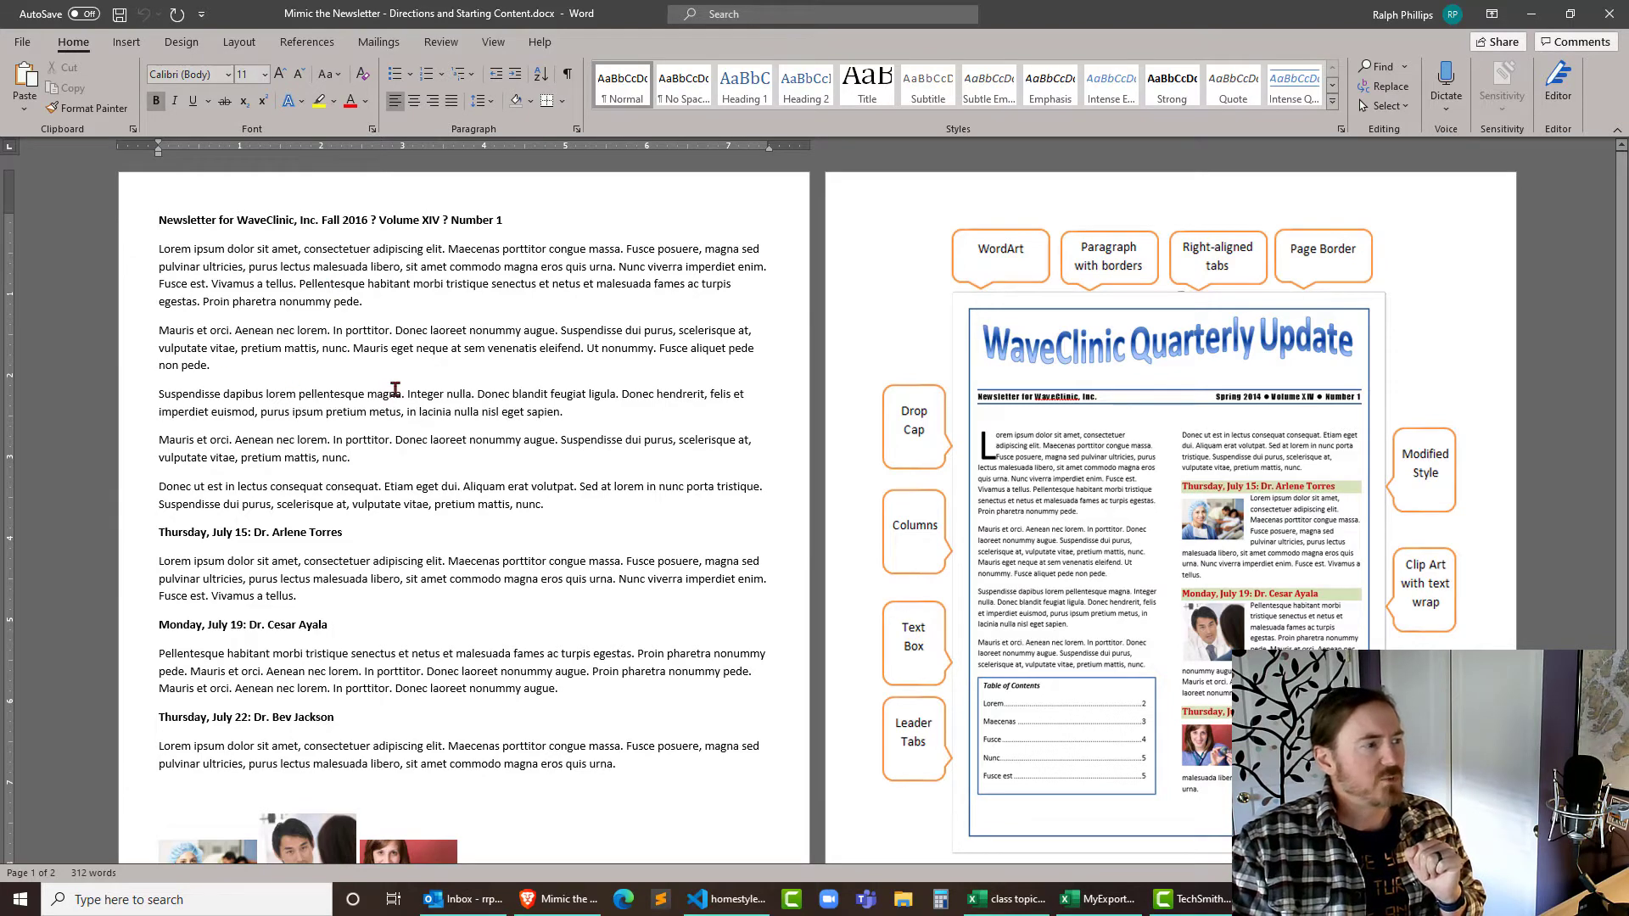
pyautogui.moveTo(161, 220); pyautogui.dragTo(704, 822)
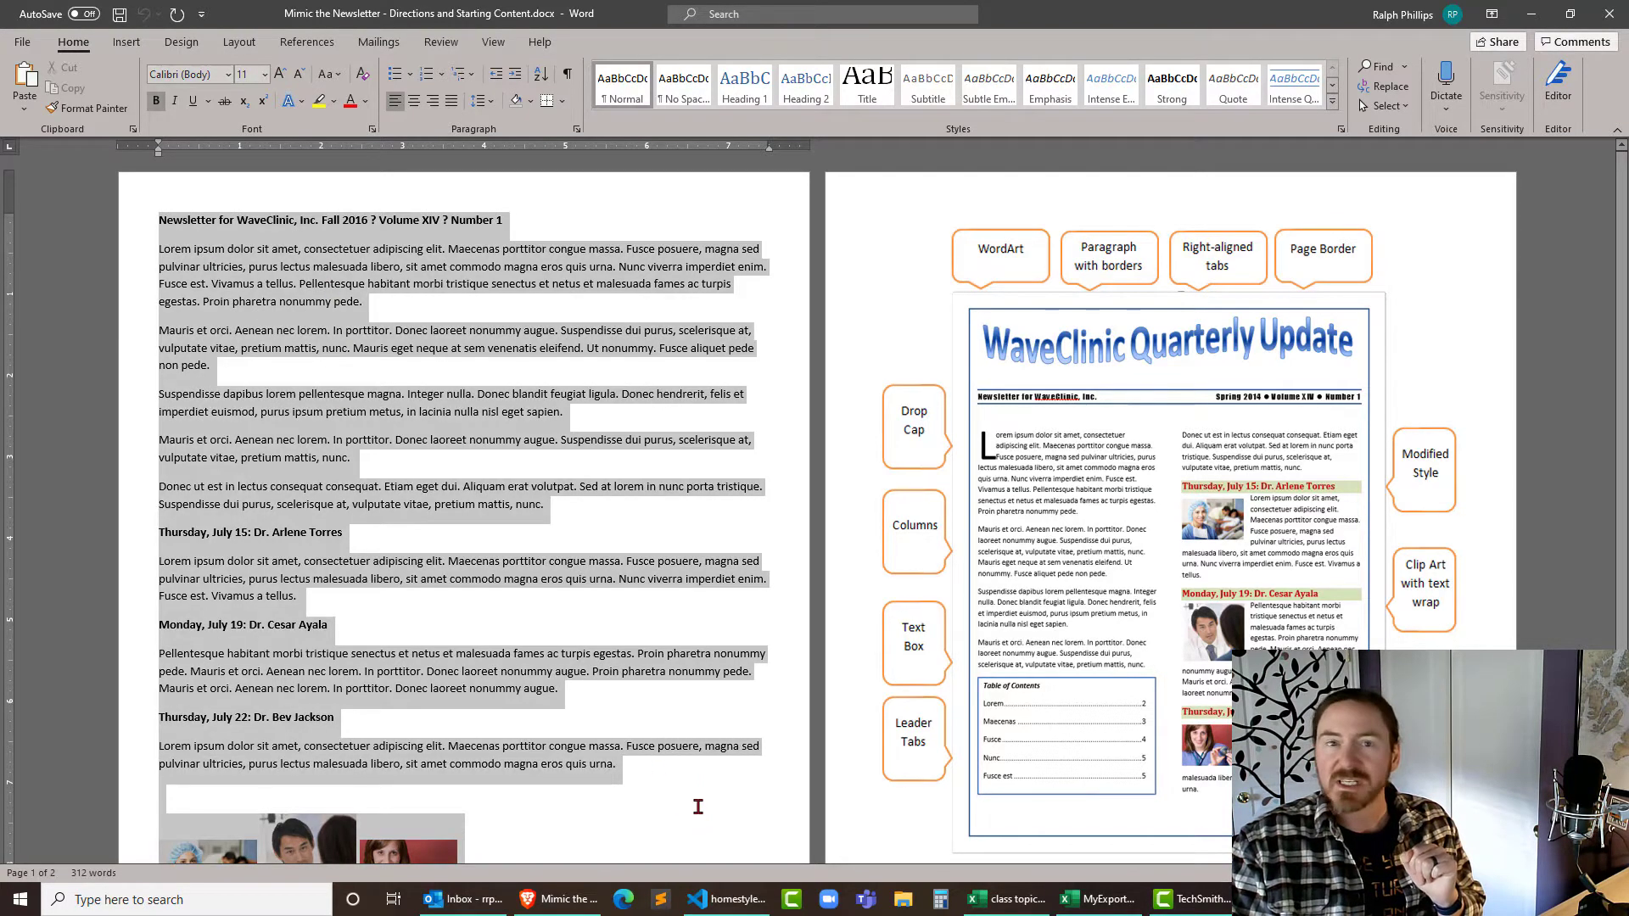
pyautogui.click(472, 541)
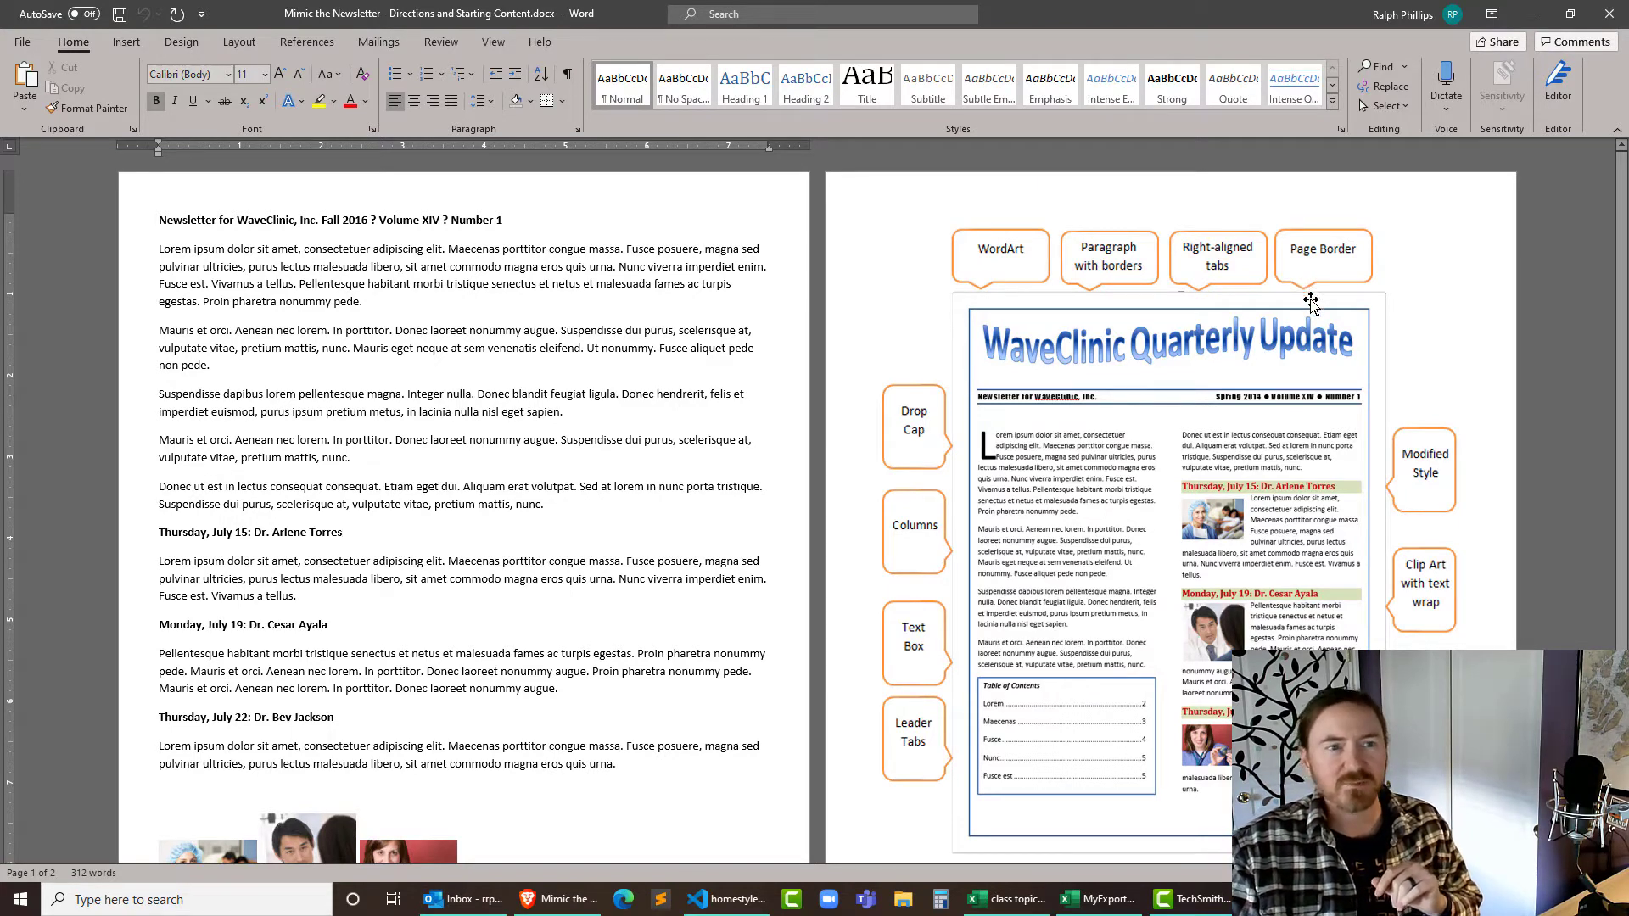
# - Add a blank line above the newsletter's first line and insert WordArt in the aqua style with a hard shadow
pyautogui.click(162, 222)
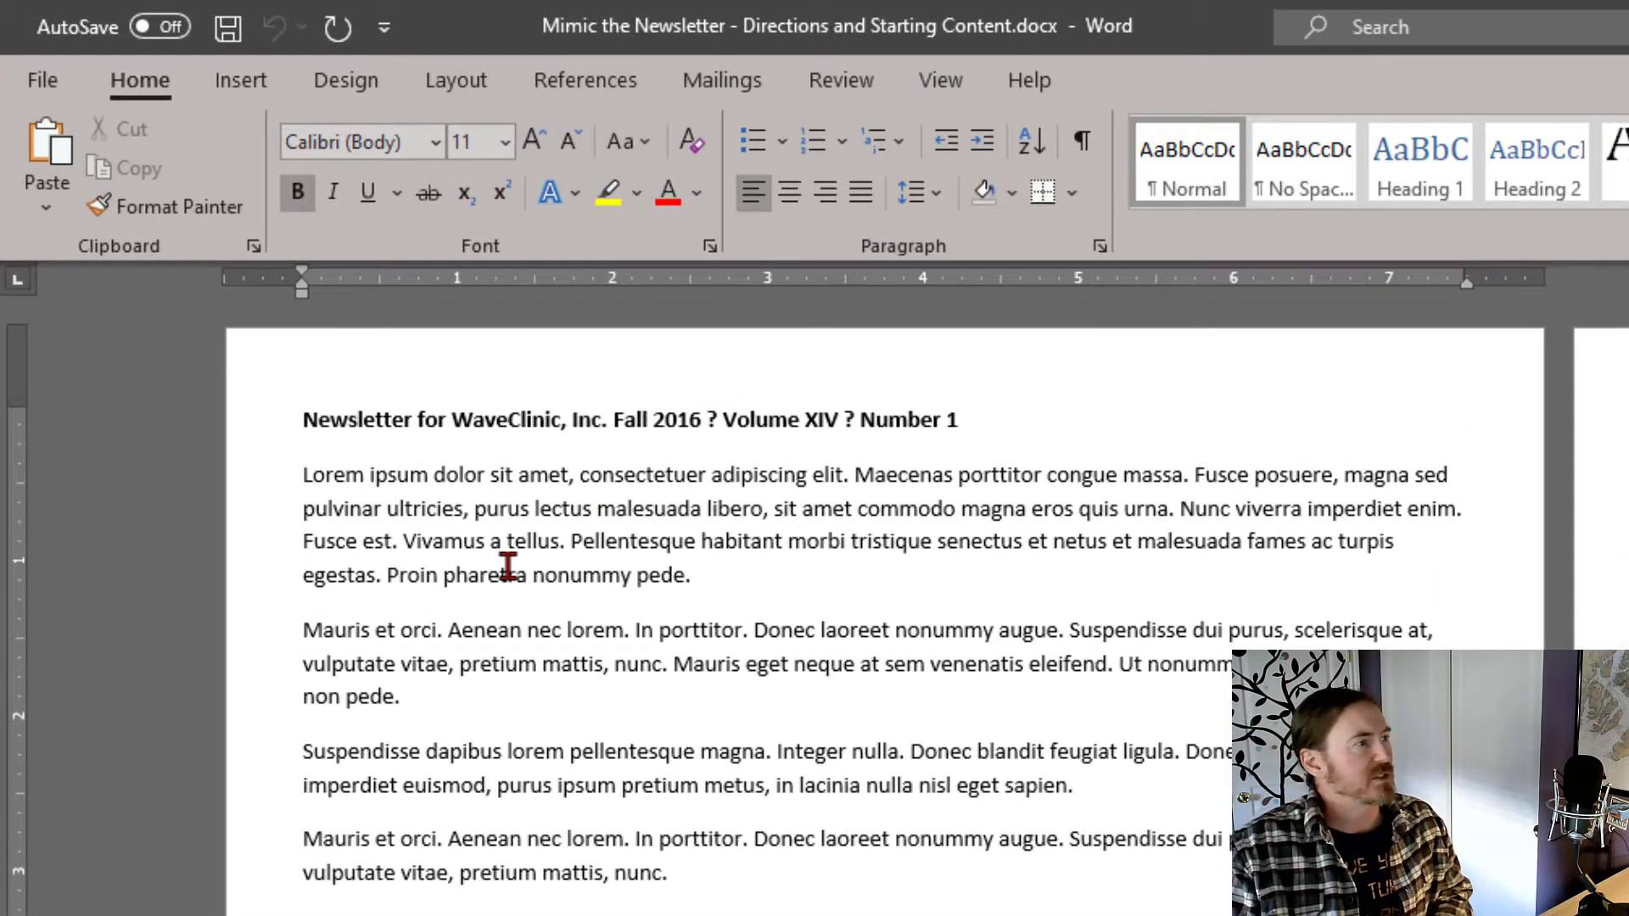
pyautogui.press('Return')
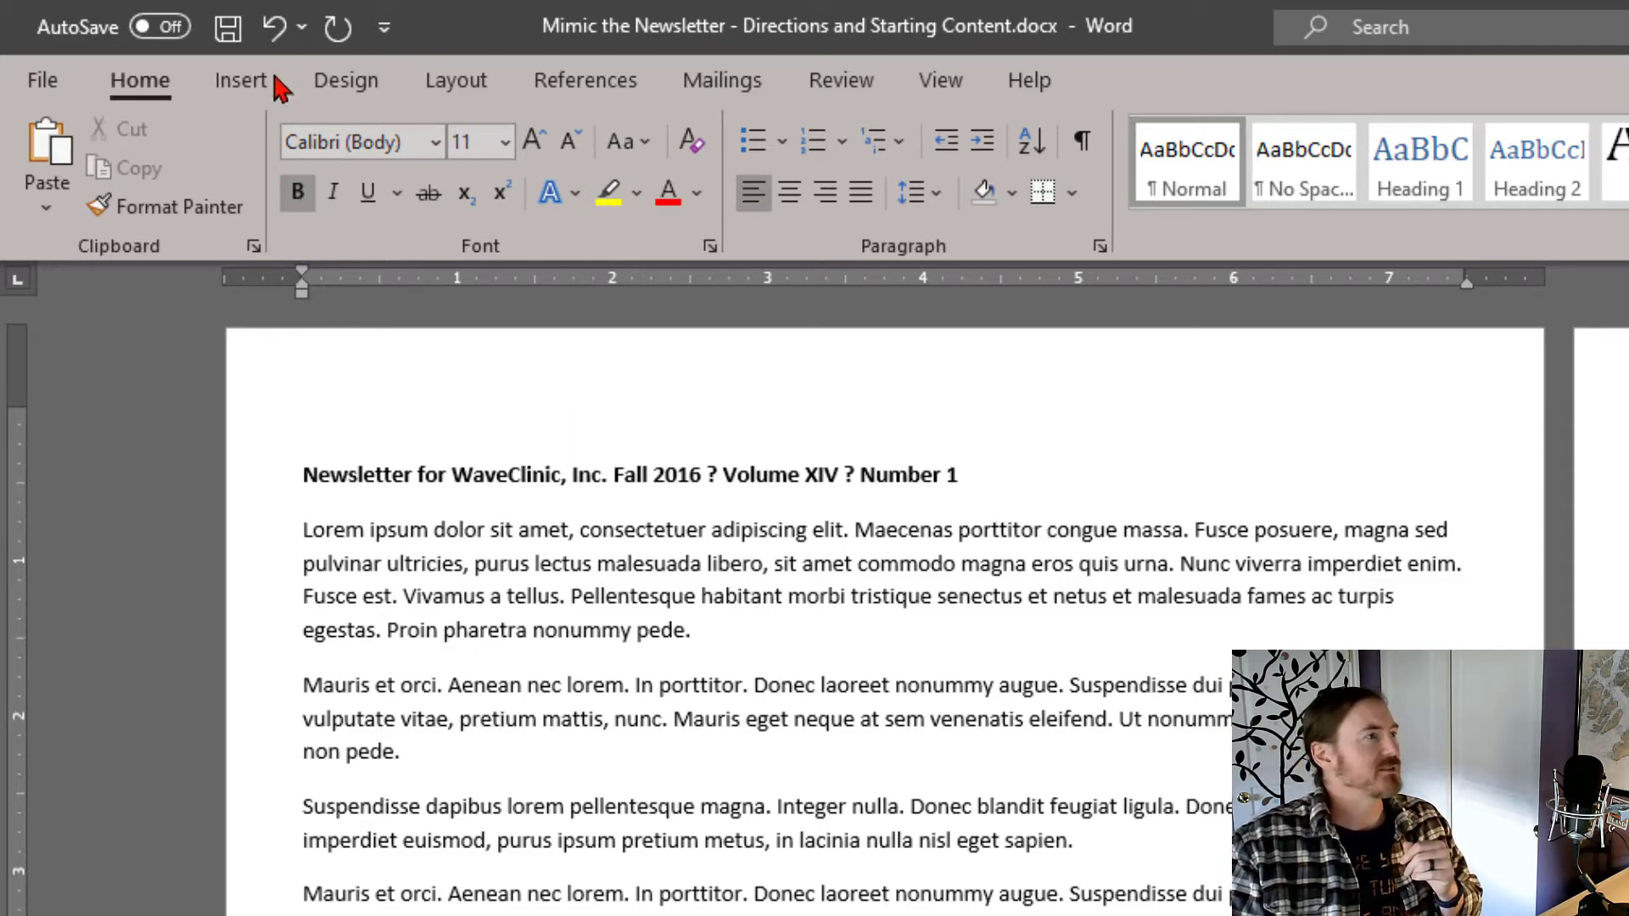
pyautogui.click(241, 81)
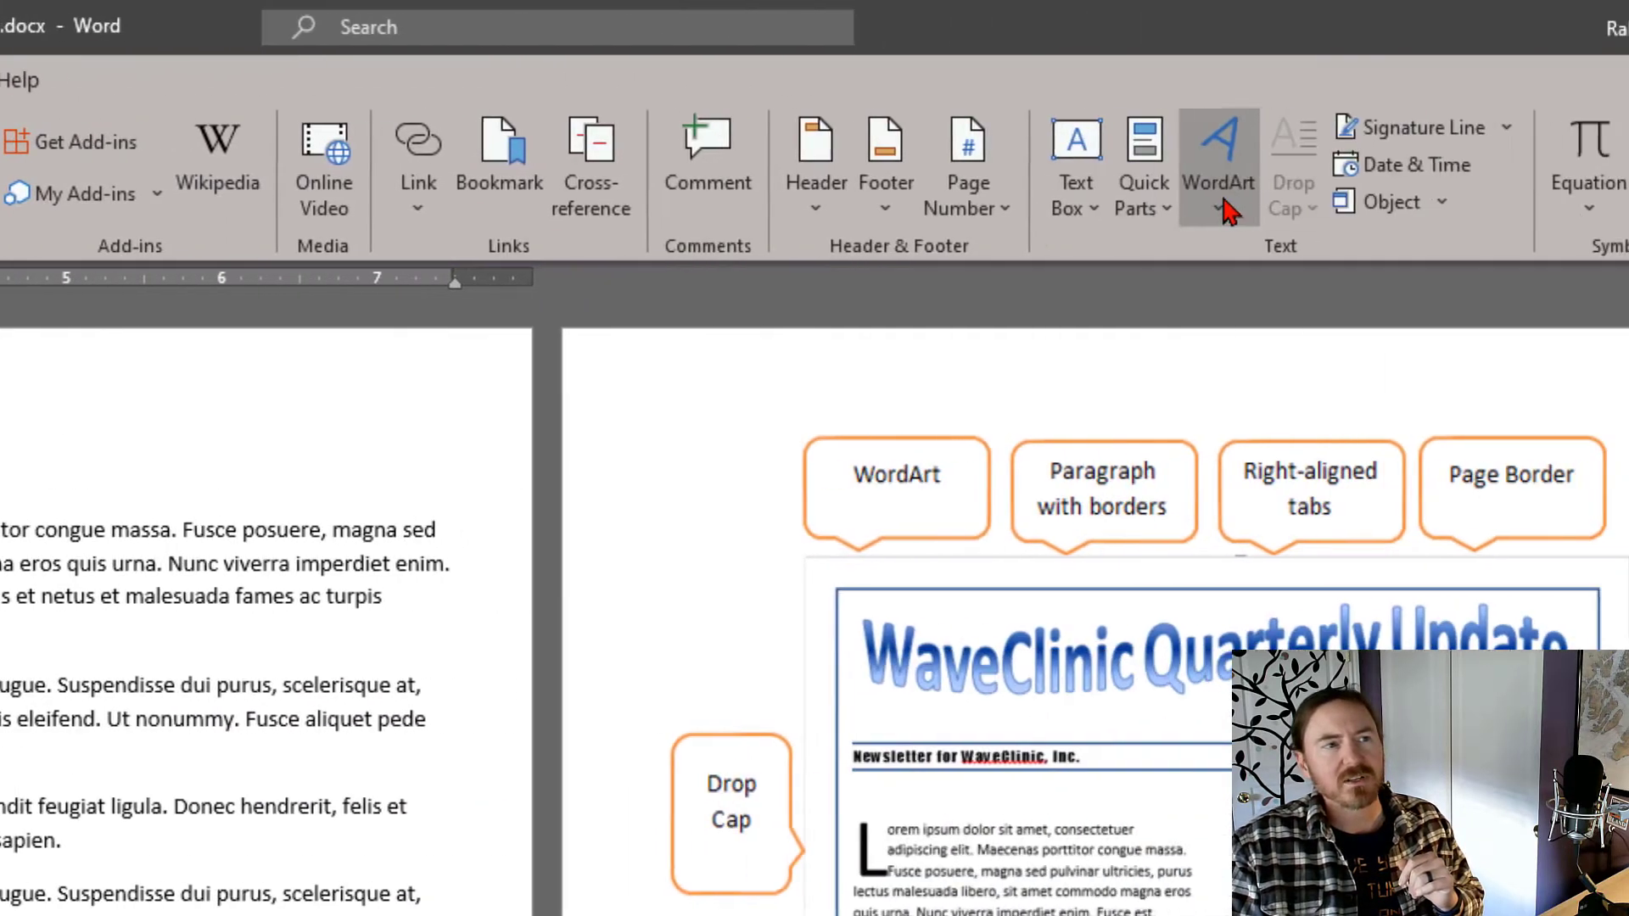
pyautogui.click(1163, 208)
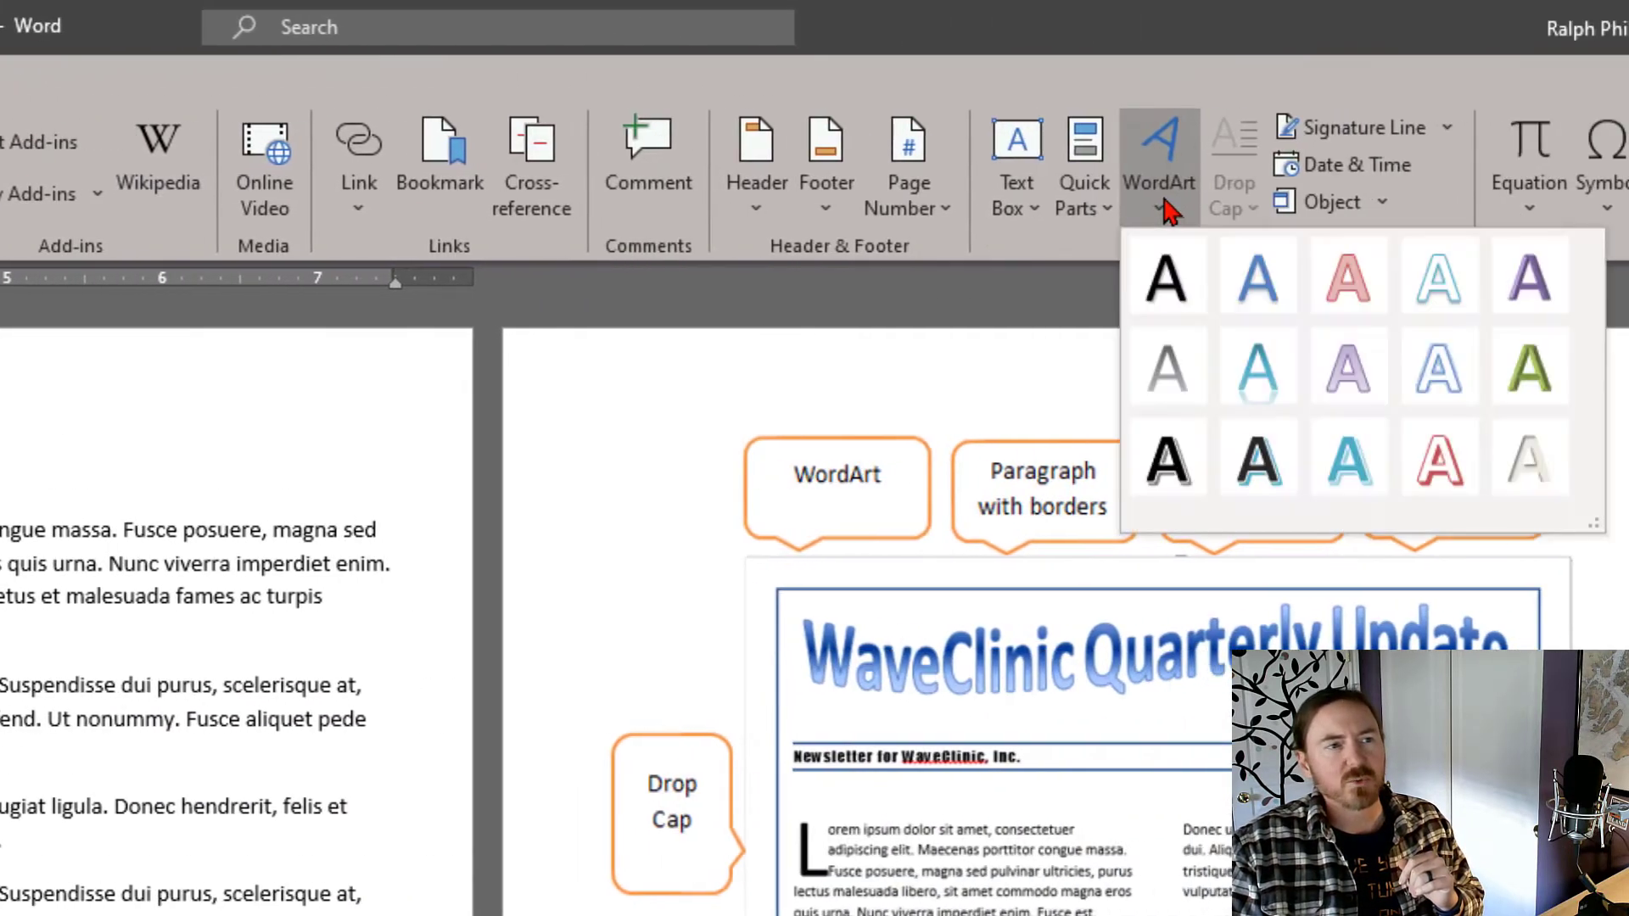
pyautogui.click(1353, 460)
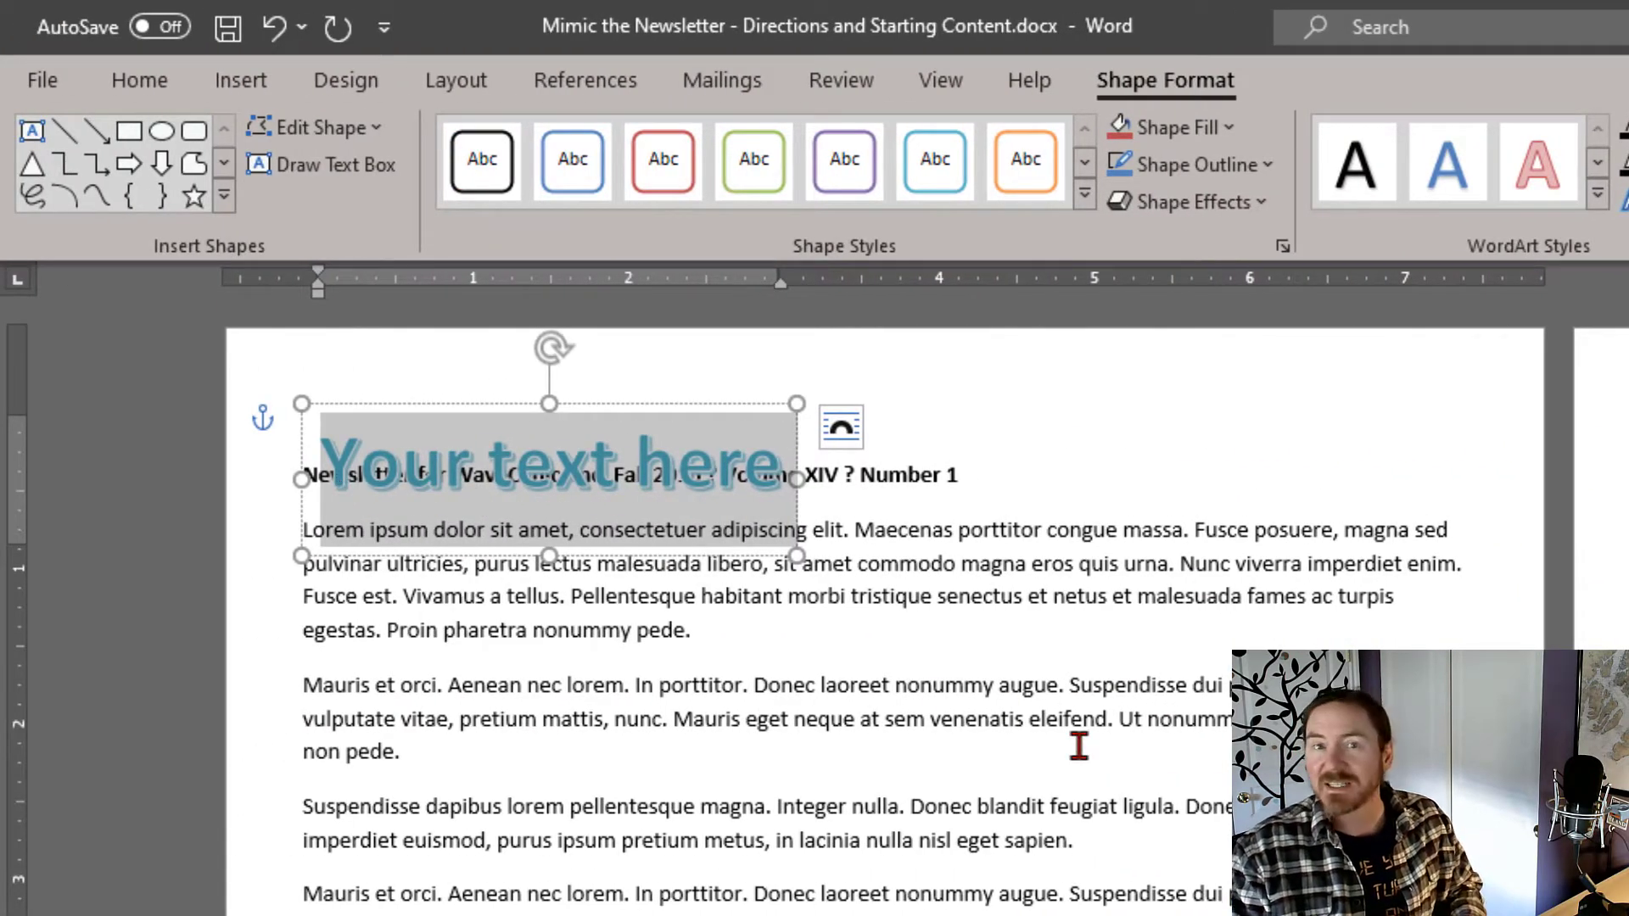
# - Replace the WordArt placeholder with the title "WaveClinic Quarterly Update"
pyautogui.write('Wave')
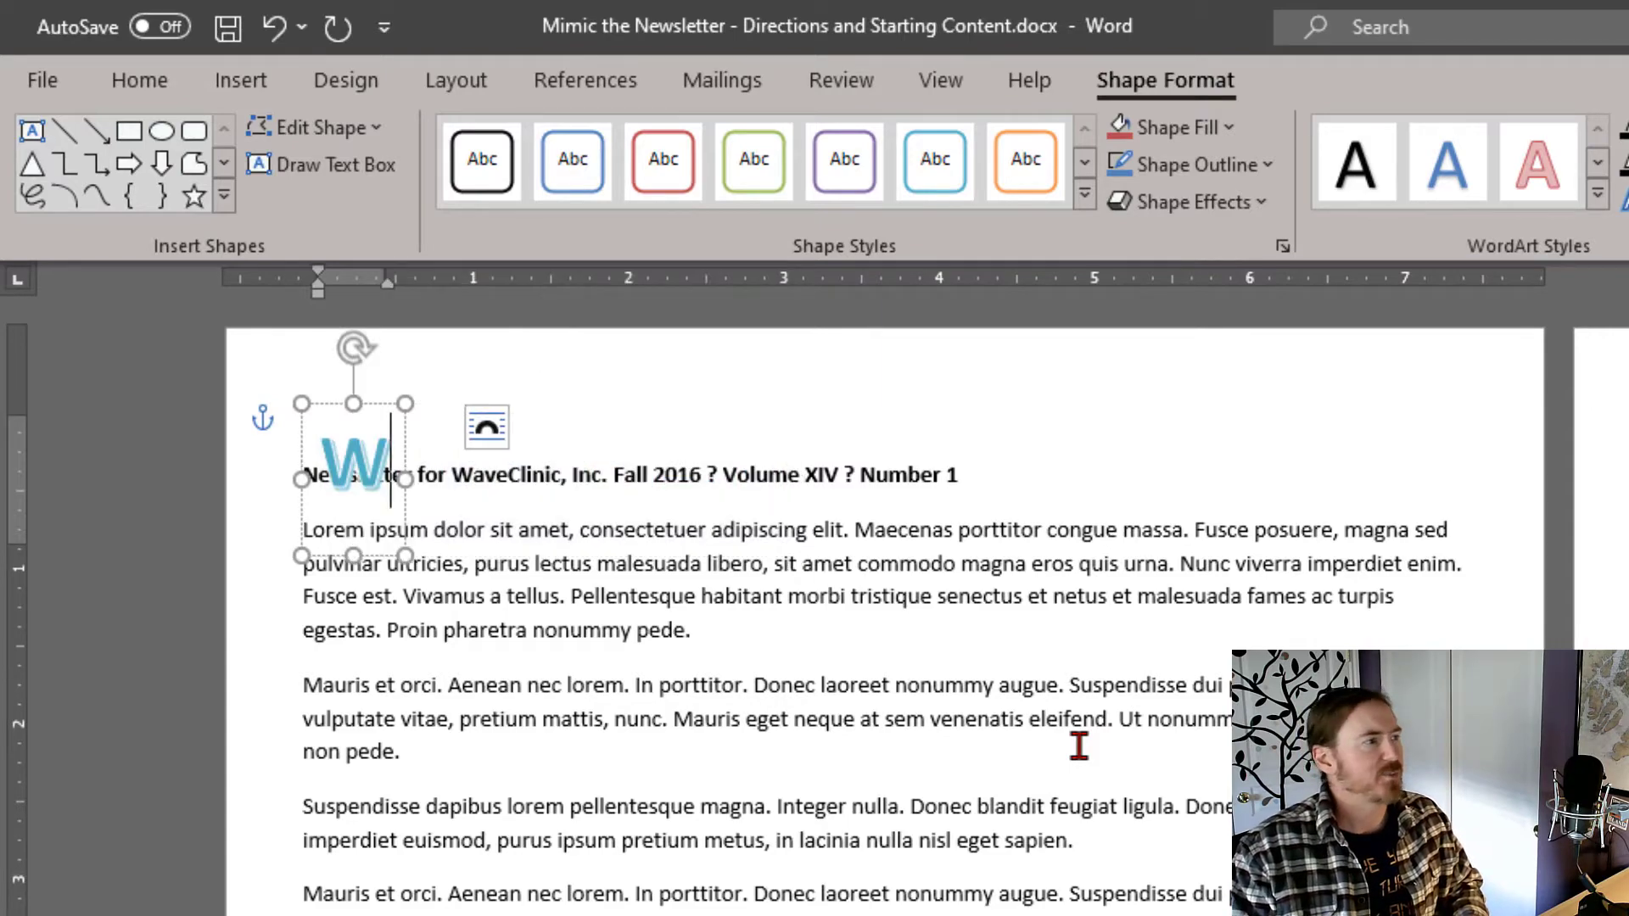
pyautogui.write('Cli')
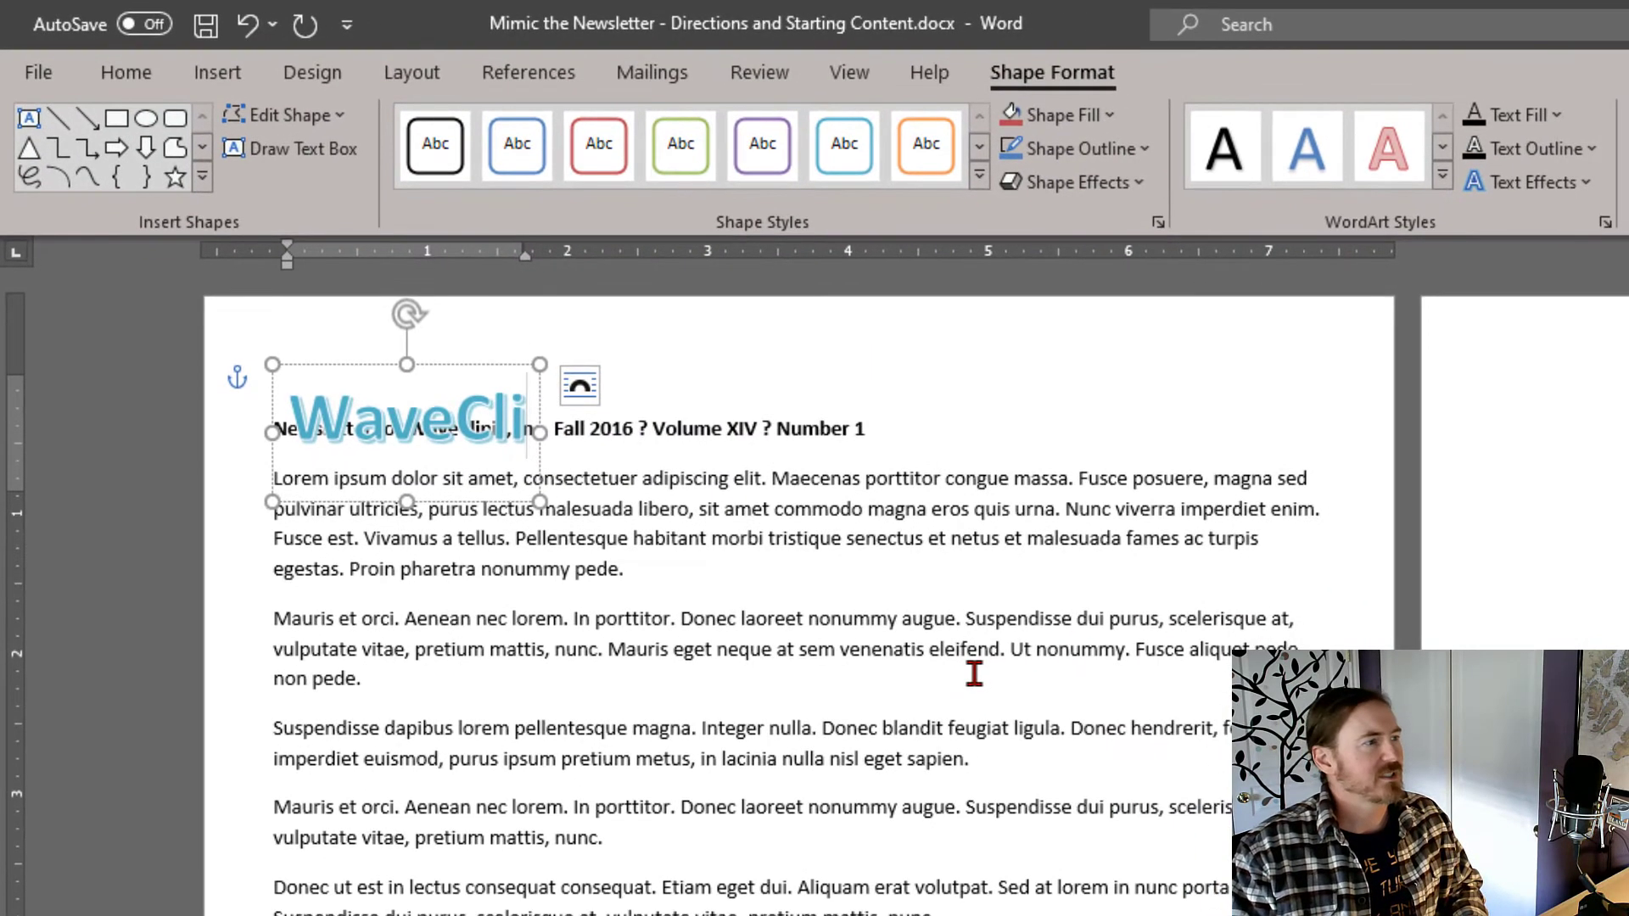
pyautogui.write('nic Qua')
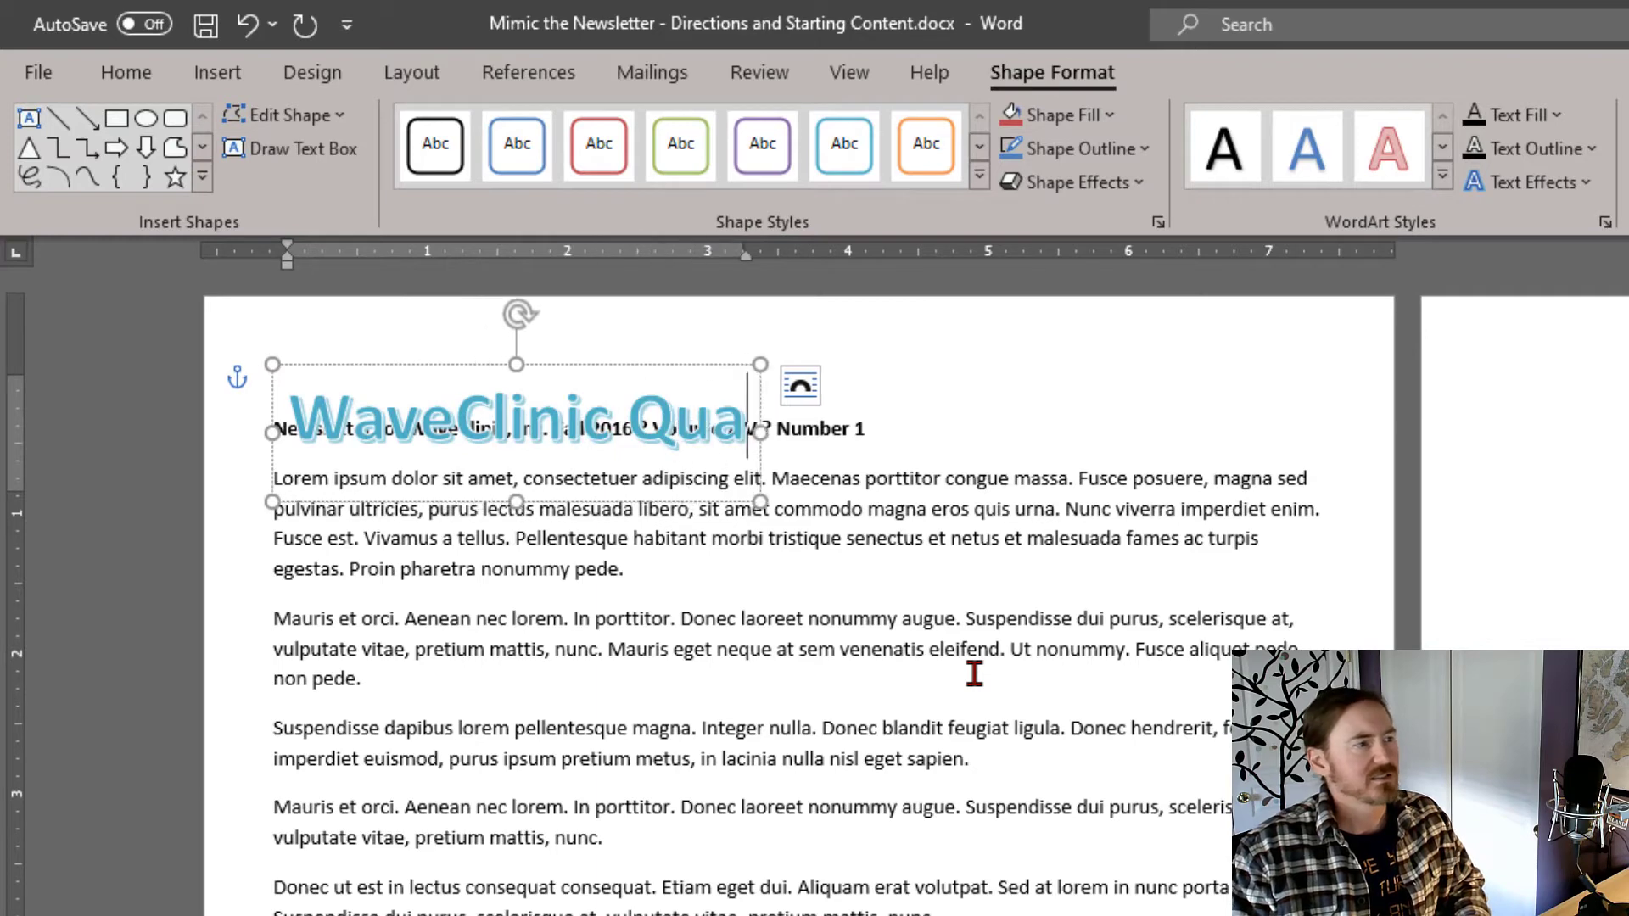
pyautogui.write('rterly')
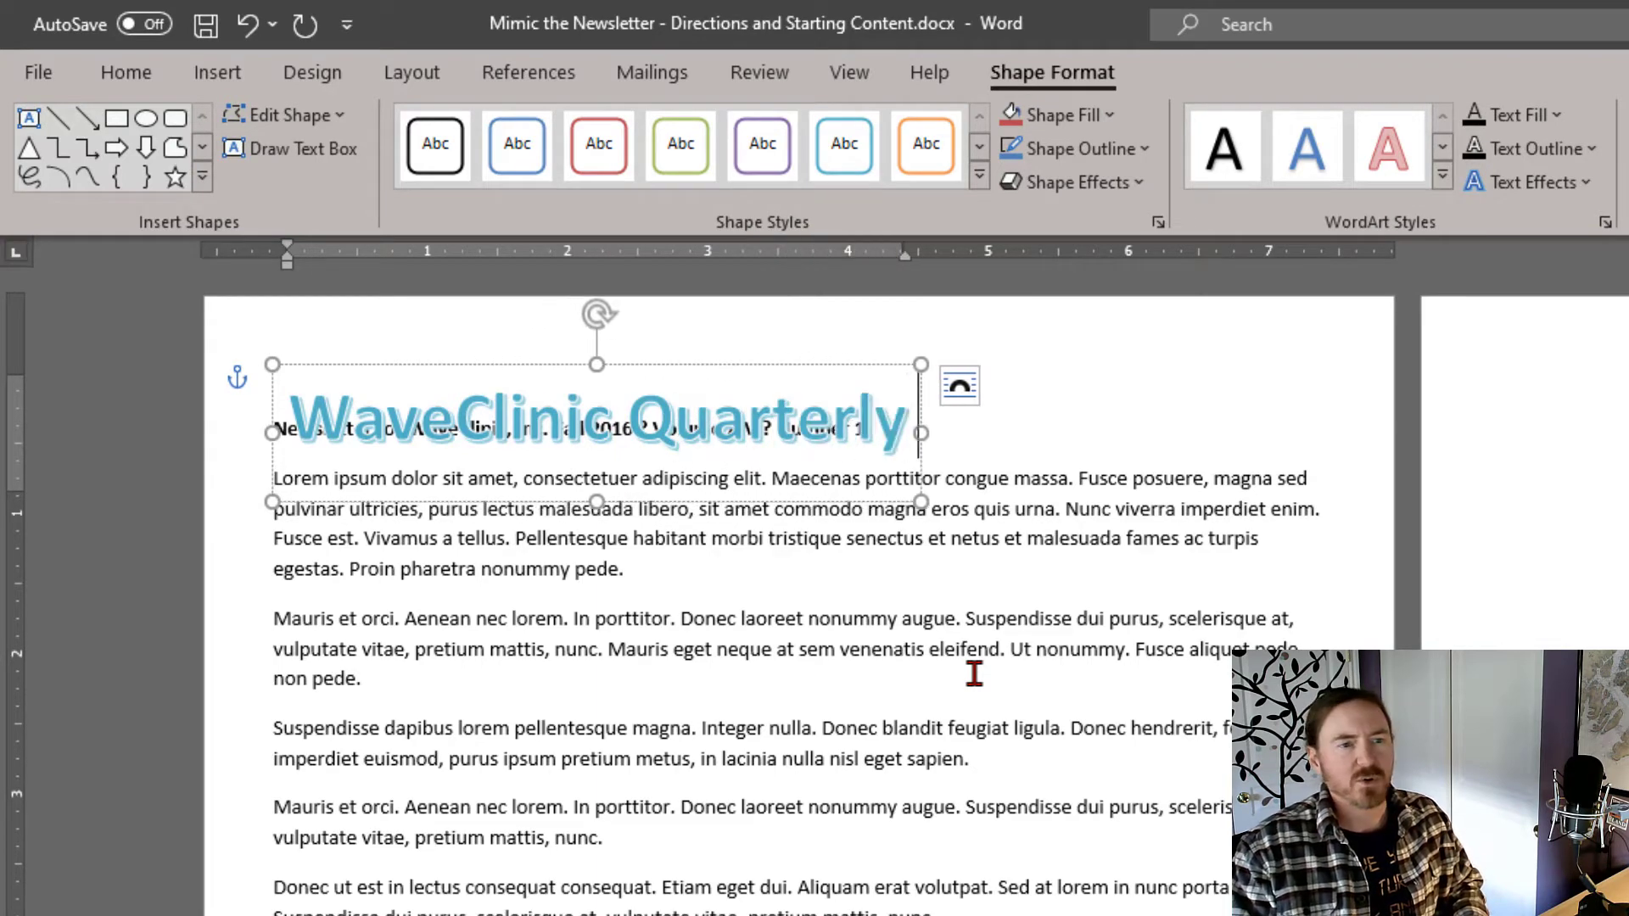
pyautogui.write(' Update')
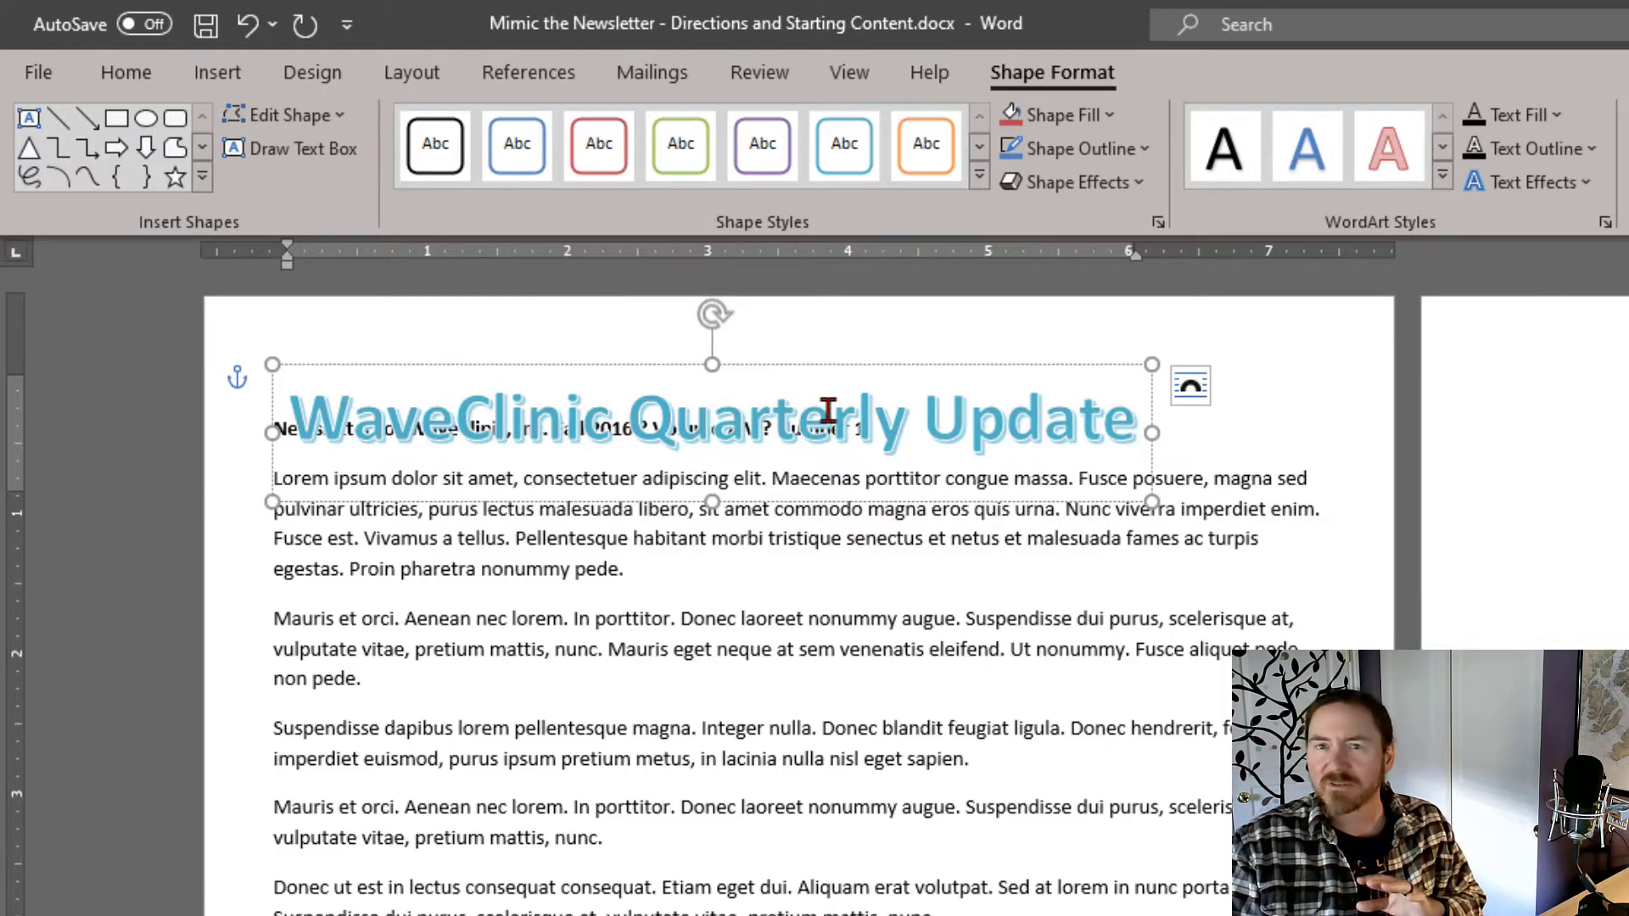
# - Set the title WordArt's text wrapping to Square and widen its box to about 7.39 inches, spanning the text width
pyautogui.click(1199, 395)
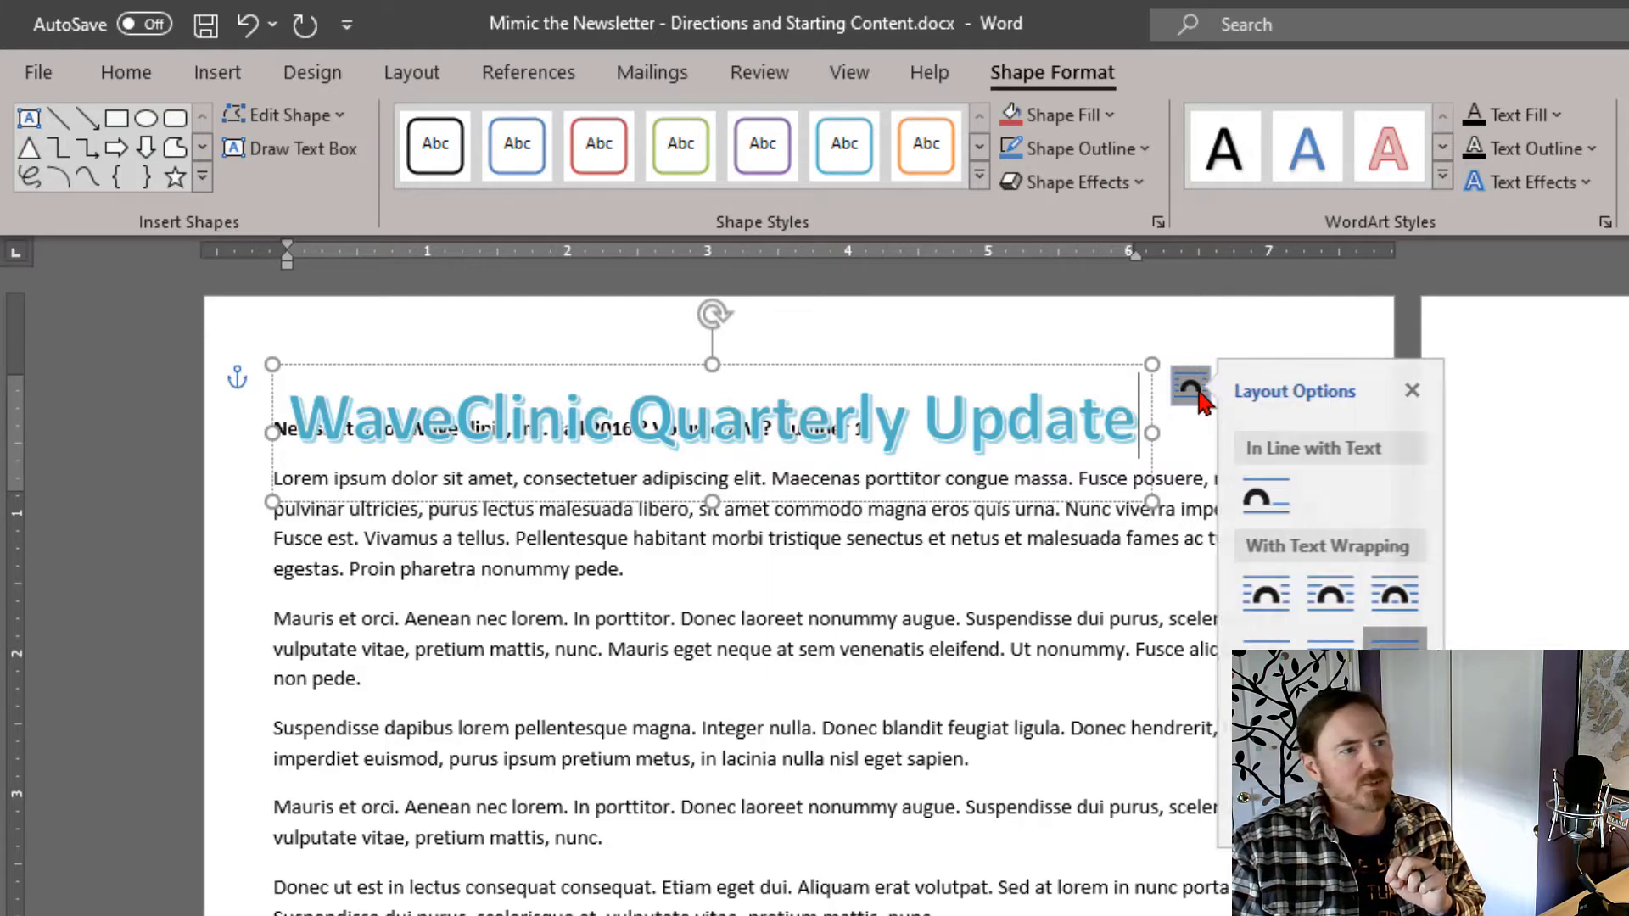
pyautogui.click(1273, 594)
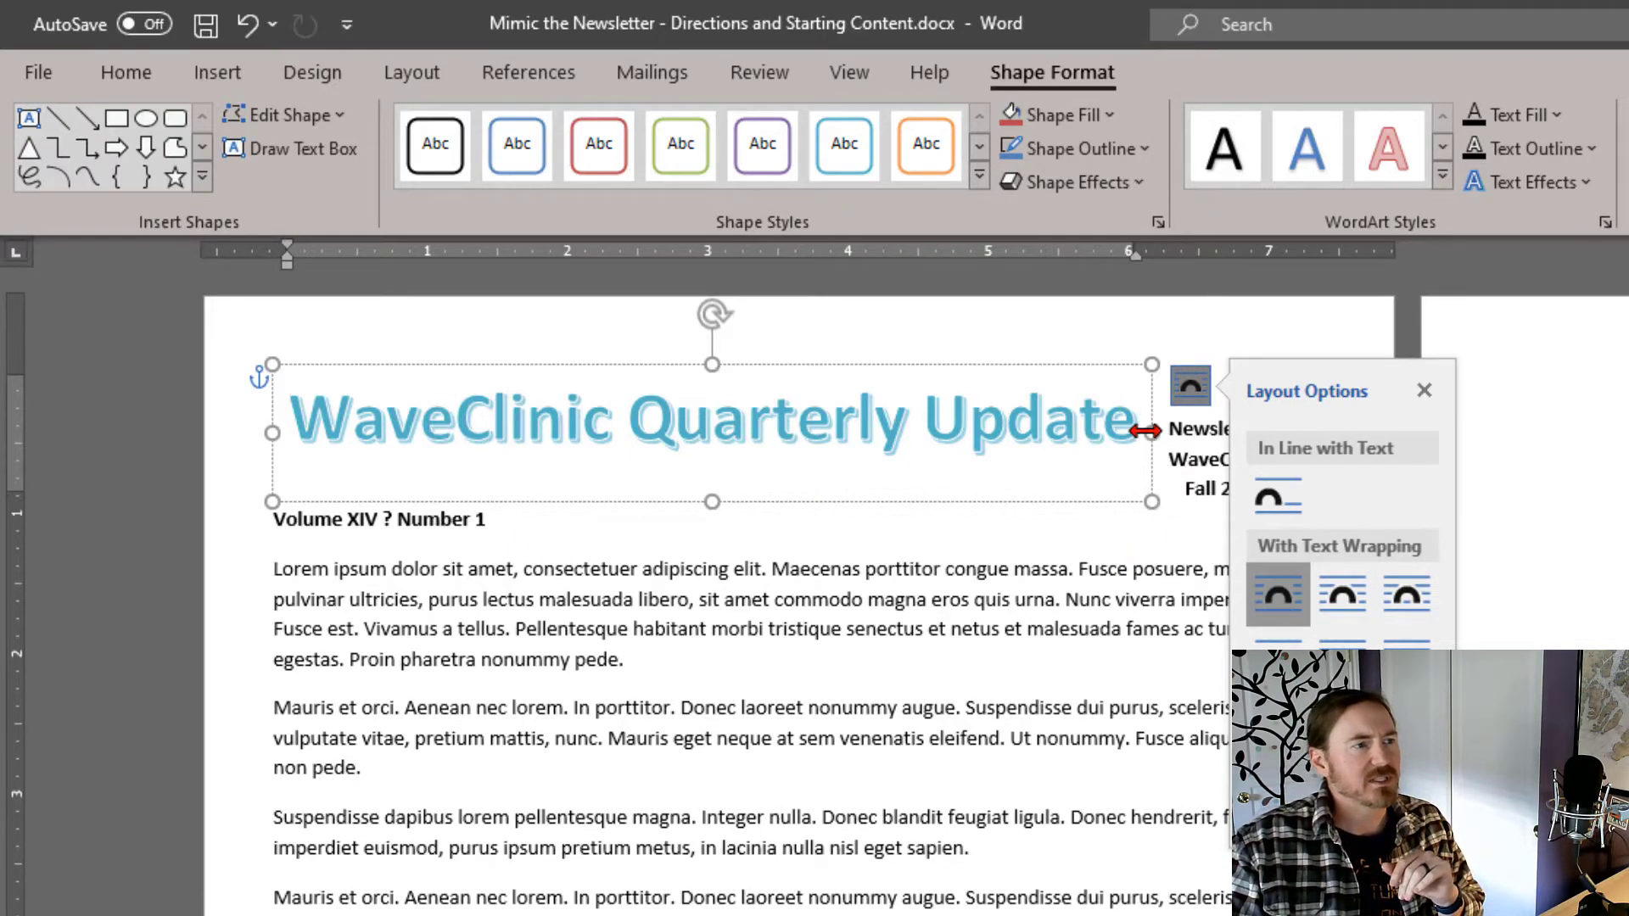
pyautogui.moveTo(1152, 432); pyautogui.dragTo(1308, 435)
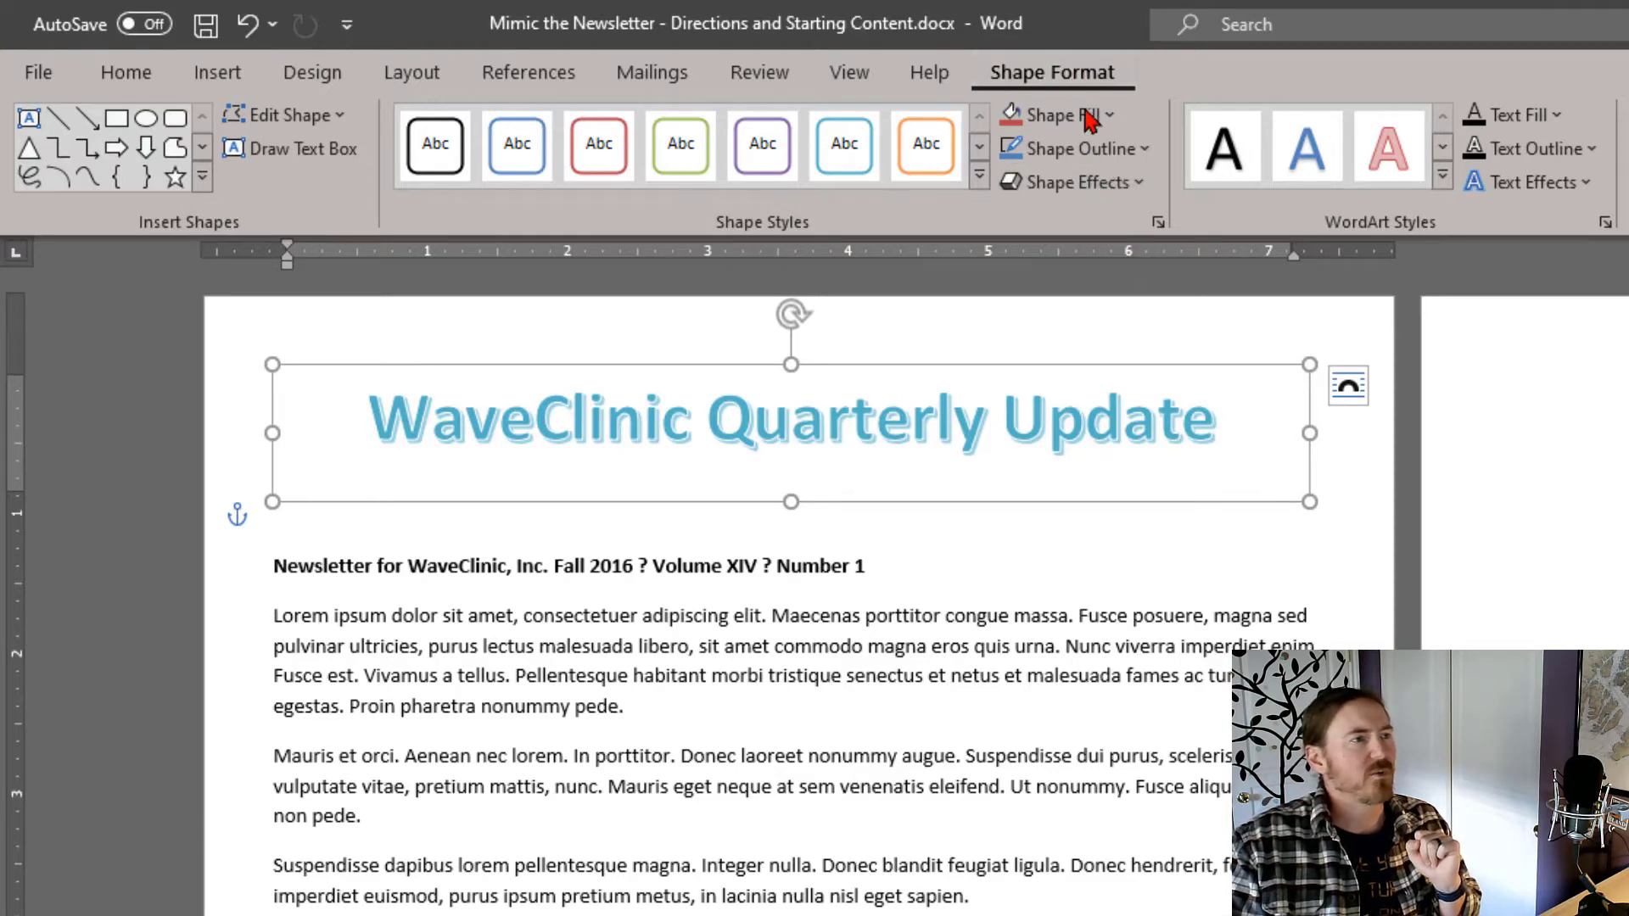
# - Apply a wave-shaped warp transform to the WordArt title and deselect it
pyautogui.click(1080, 183)
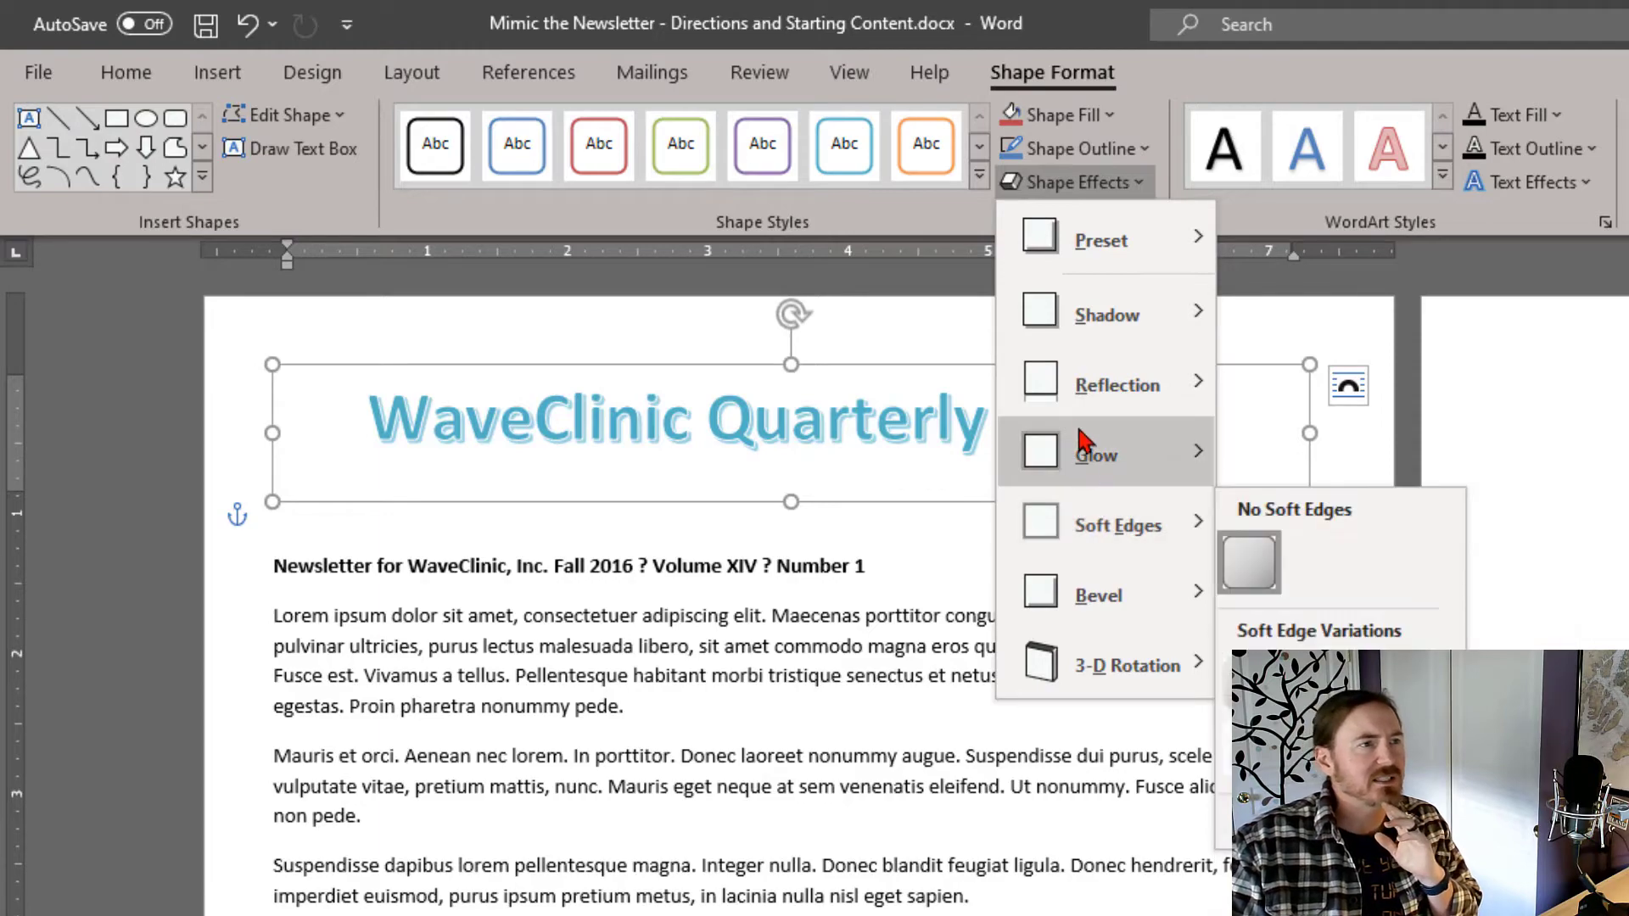
pyautogui.click(1537, 183)
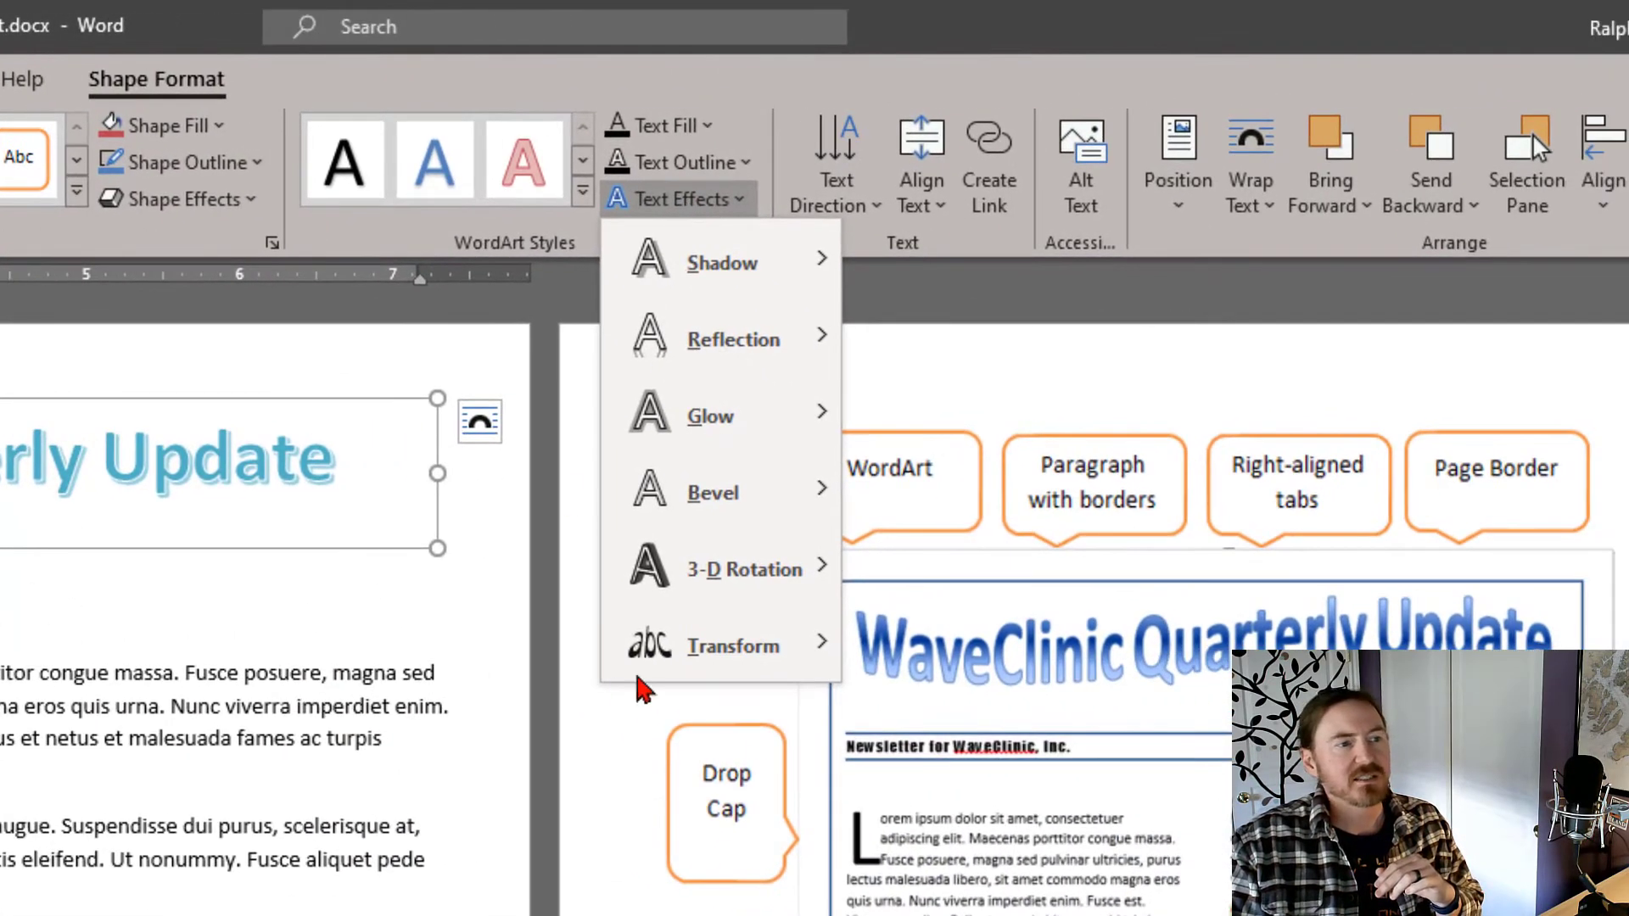
pyautogui.moveTo(702, 654)
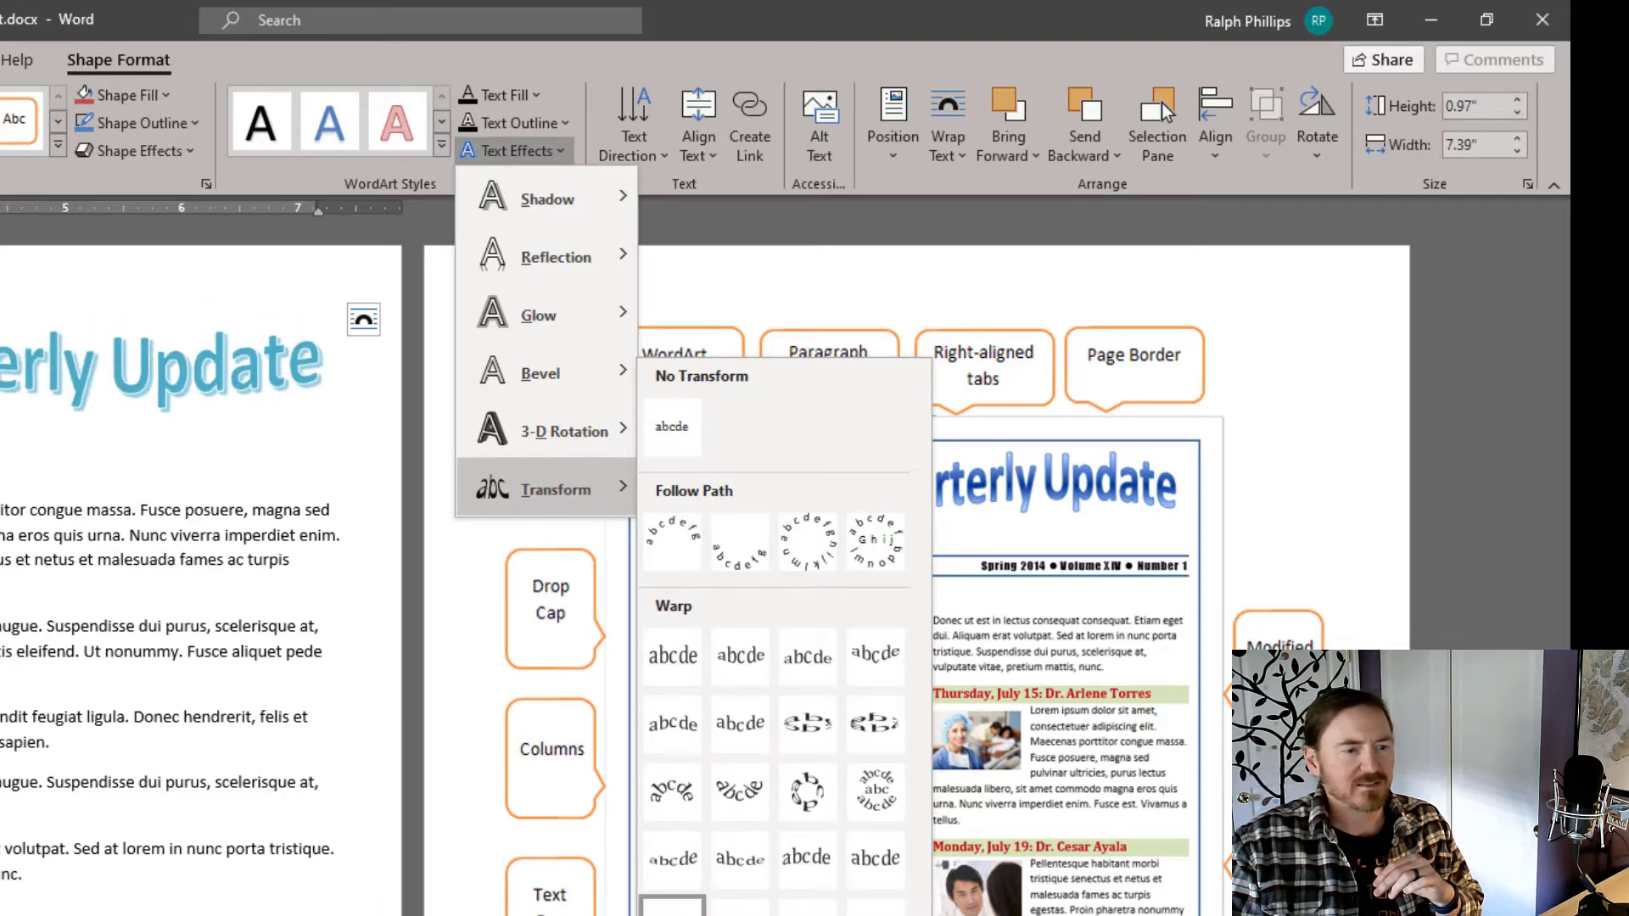
pyautogui.click(672, 909)
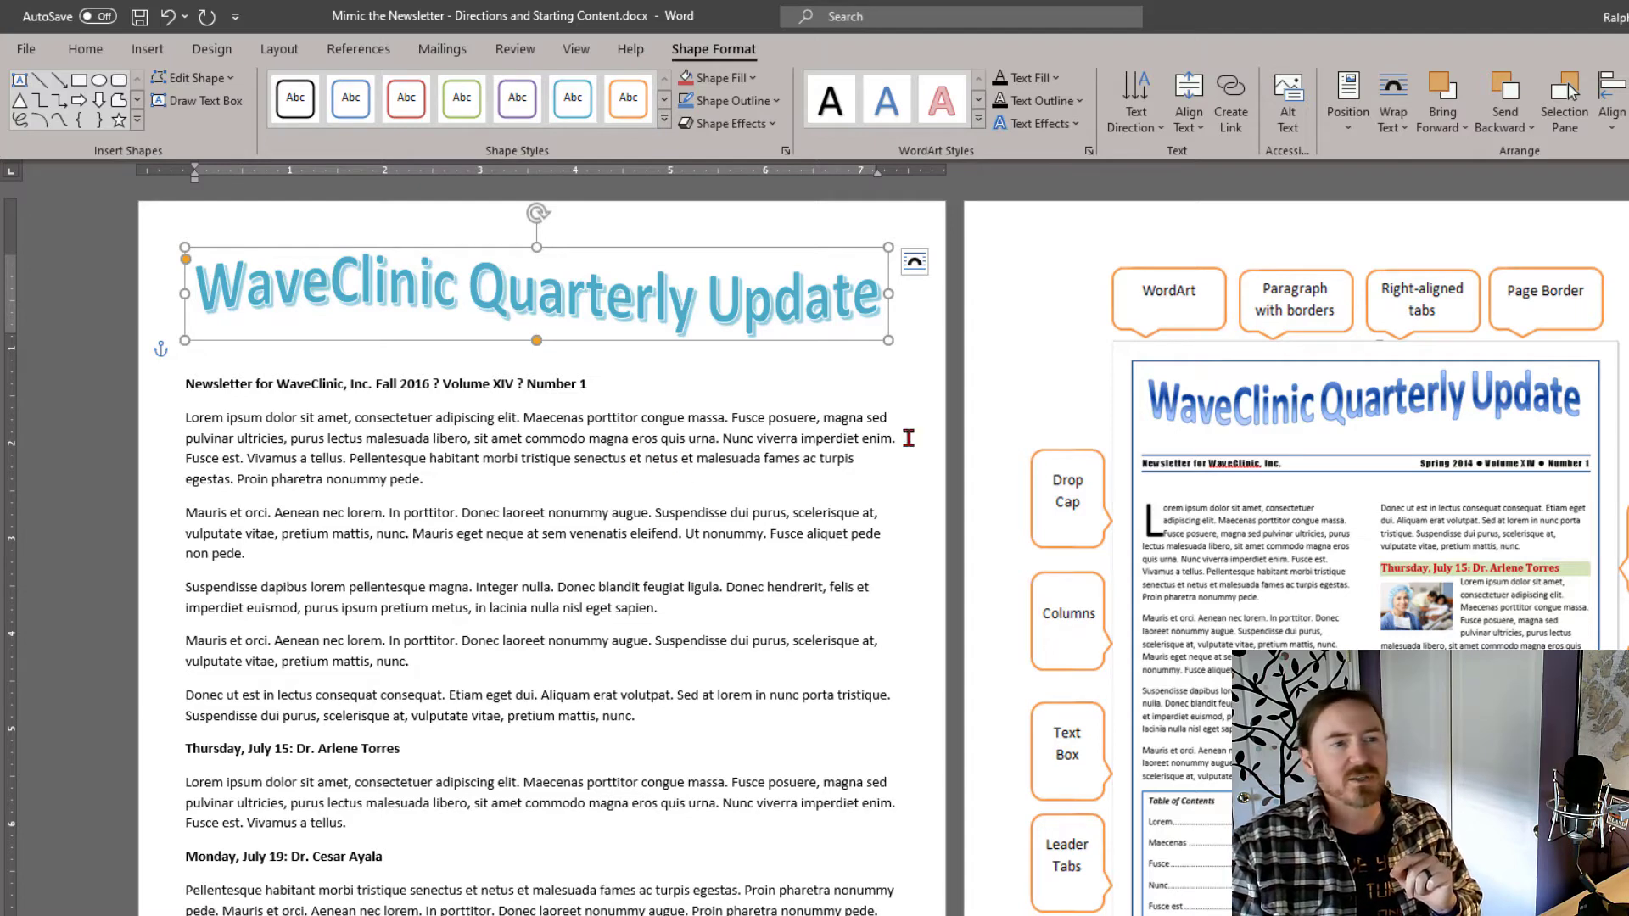
pyautogui.click(793, 438)
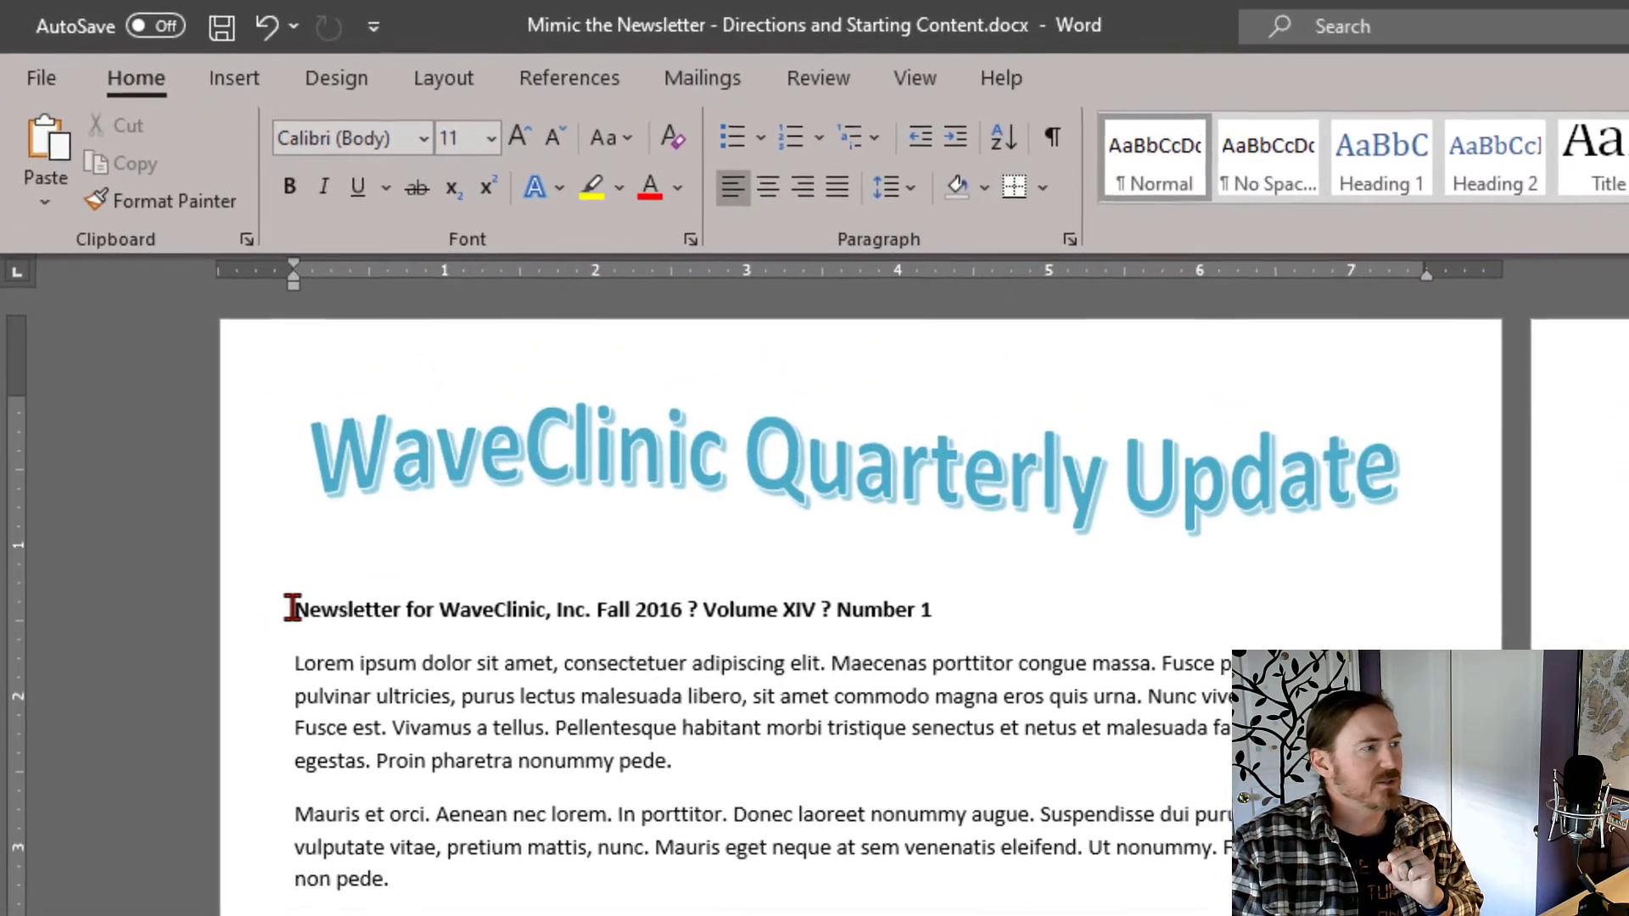
# - Add dark blue 2 ¼ pt borders above and below the newsletter heading line, using the Borders and Shading settings
pyautogui.moveTo(231, 459); pyautogui.dragTo(878, 490)
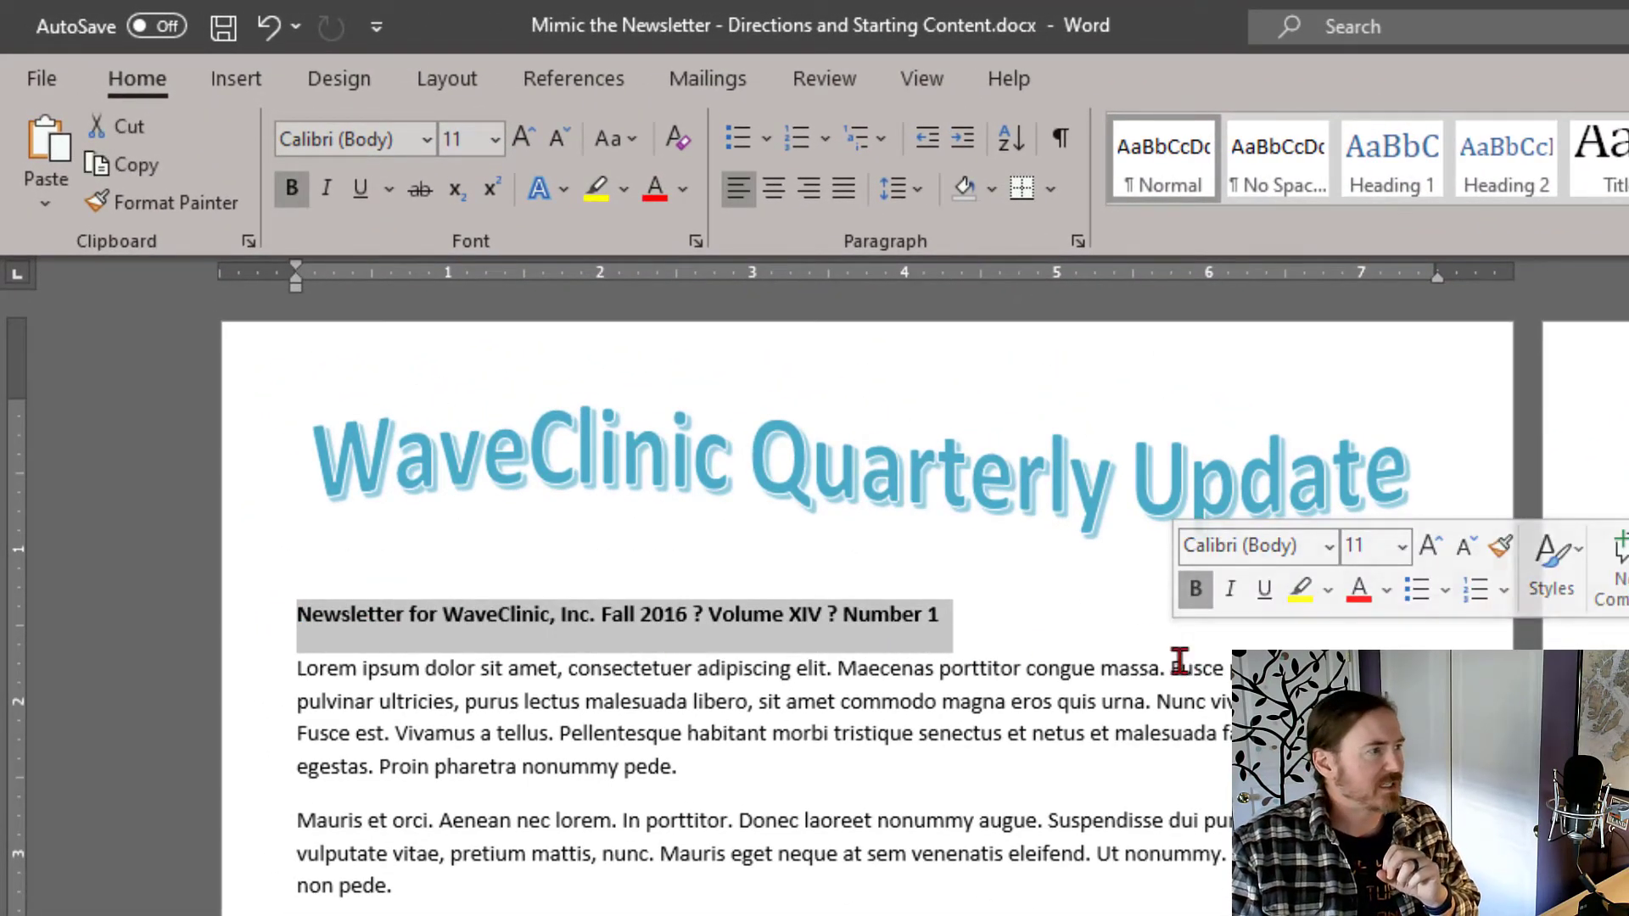
pyautogui.click(473, 647)
pyautogui.click(443, 614)
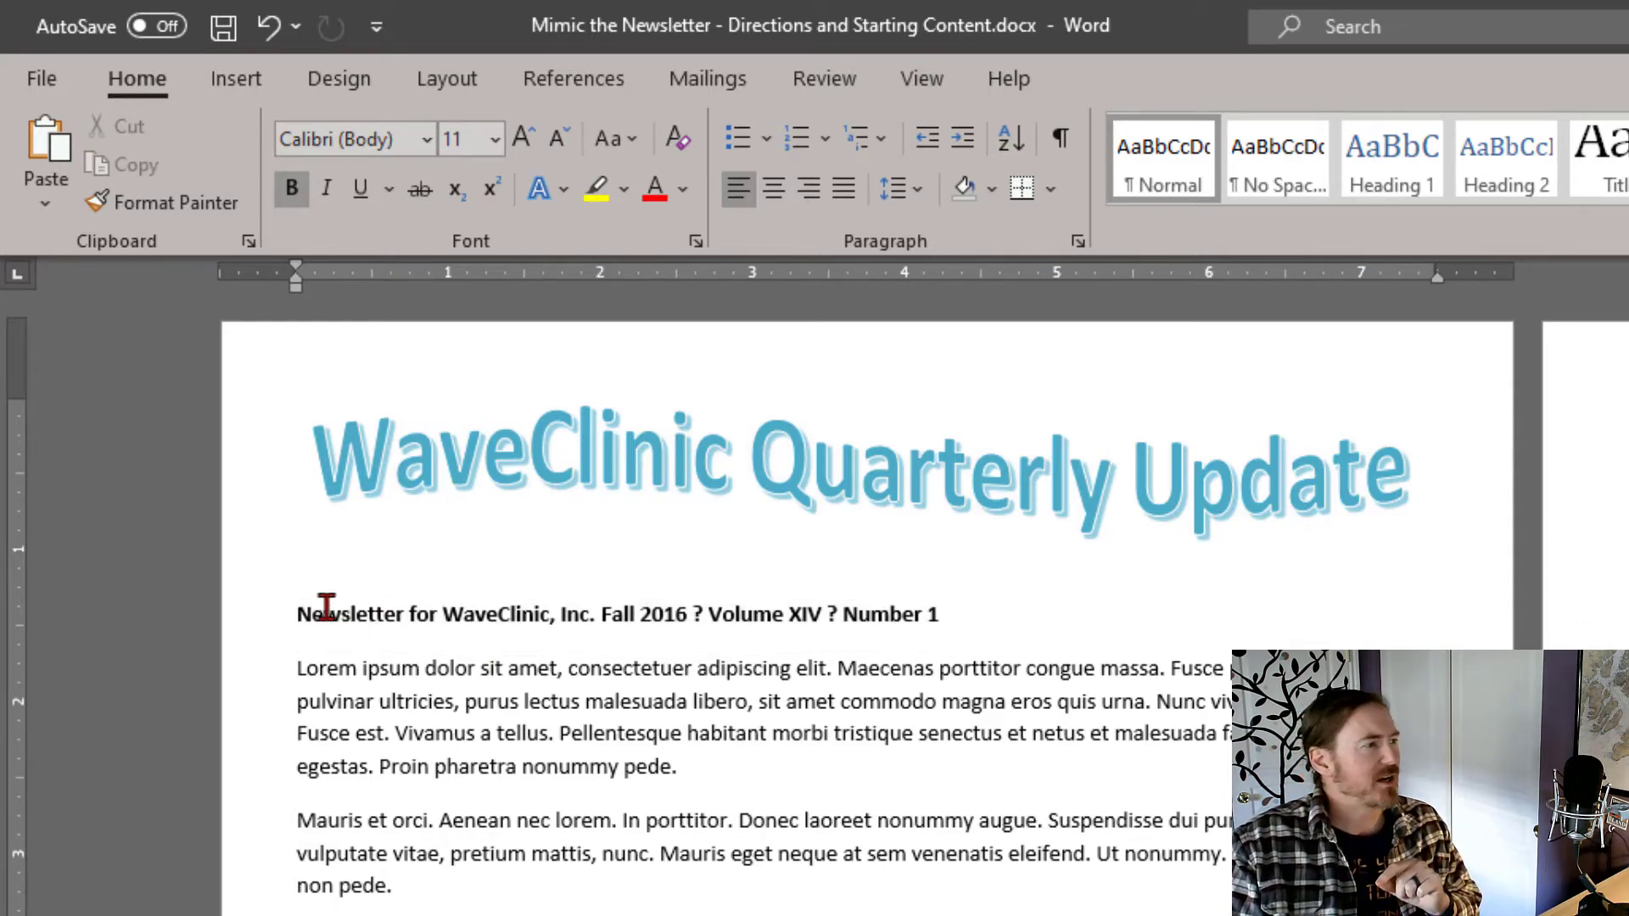
pyautogui.moveTo(296, 613); pyautogui.dragTo(1190, 644)
pyautogui.click(828, 622)
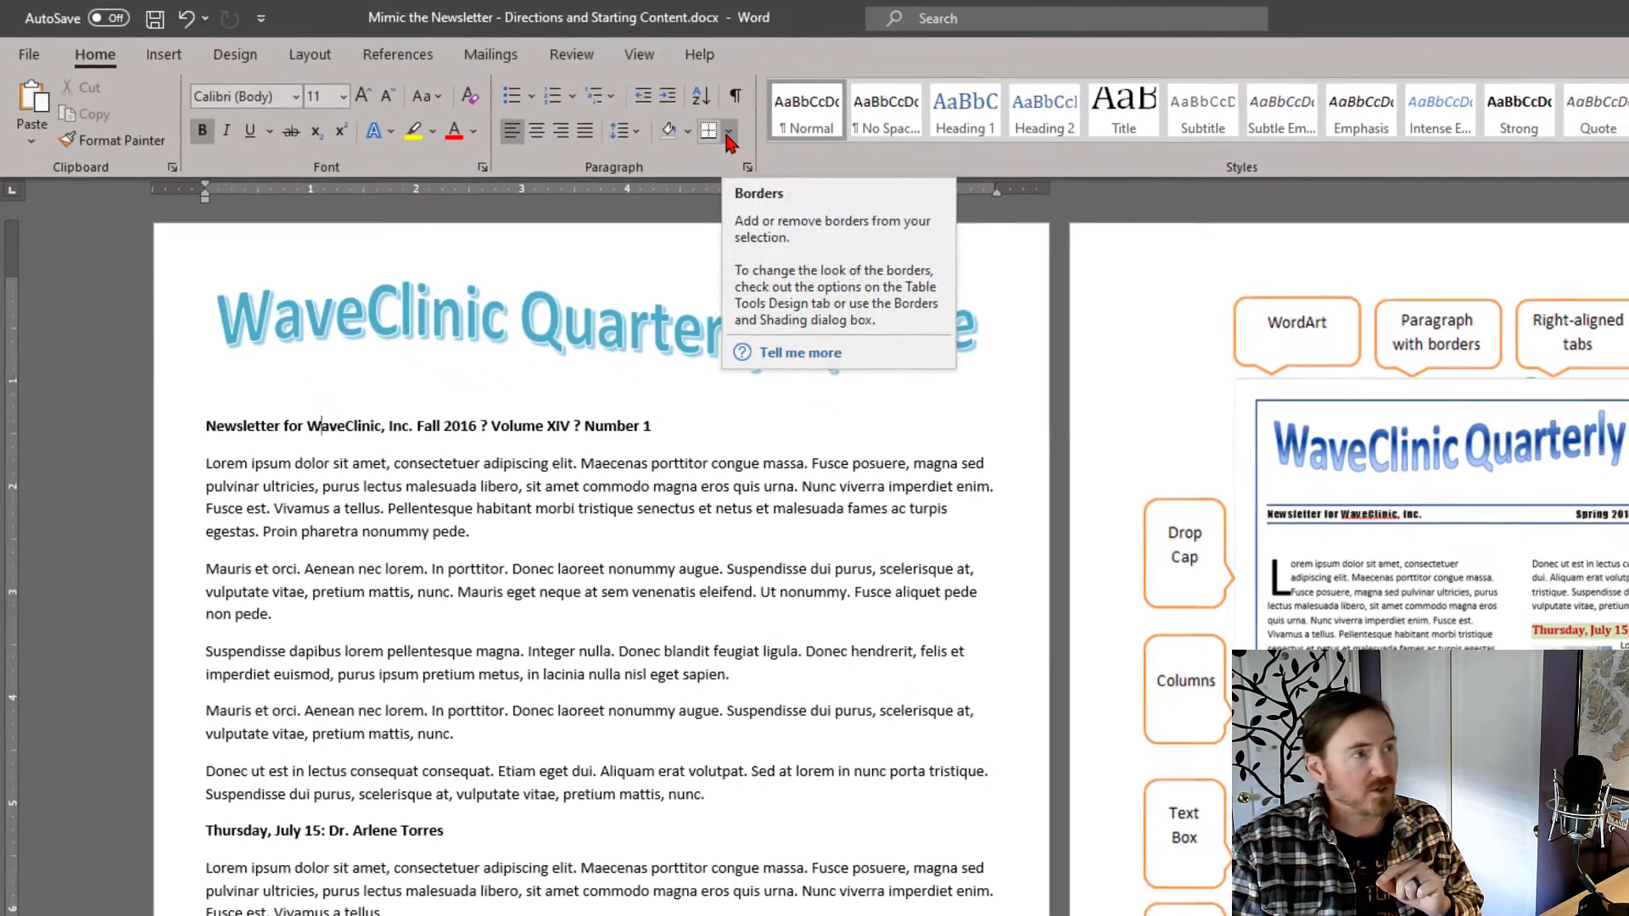
pyautogui.click(929, 169)
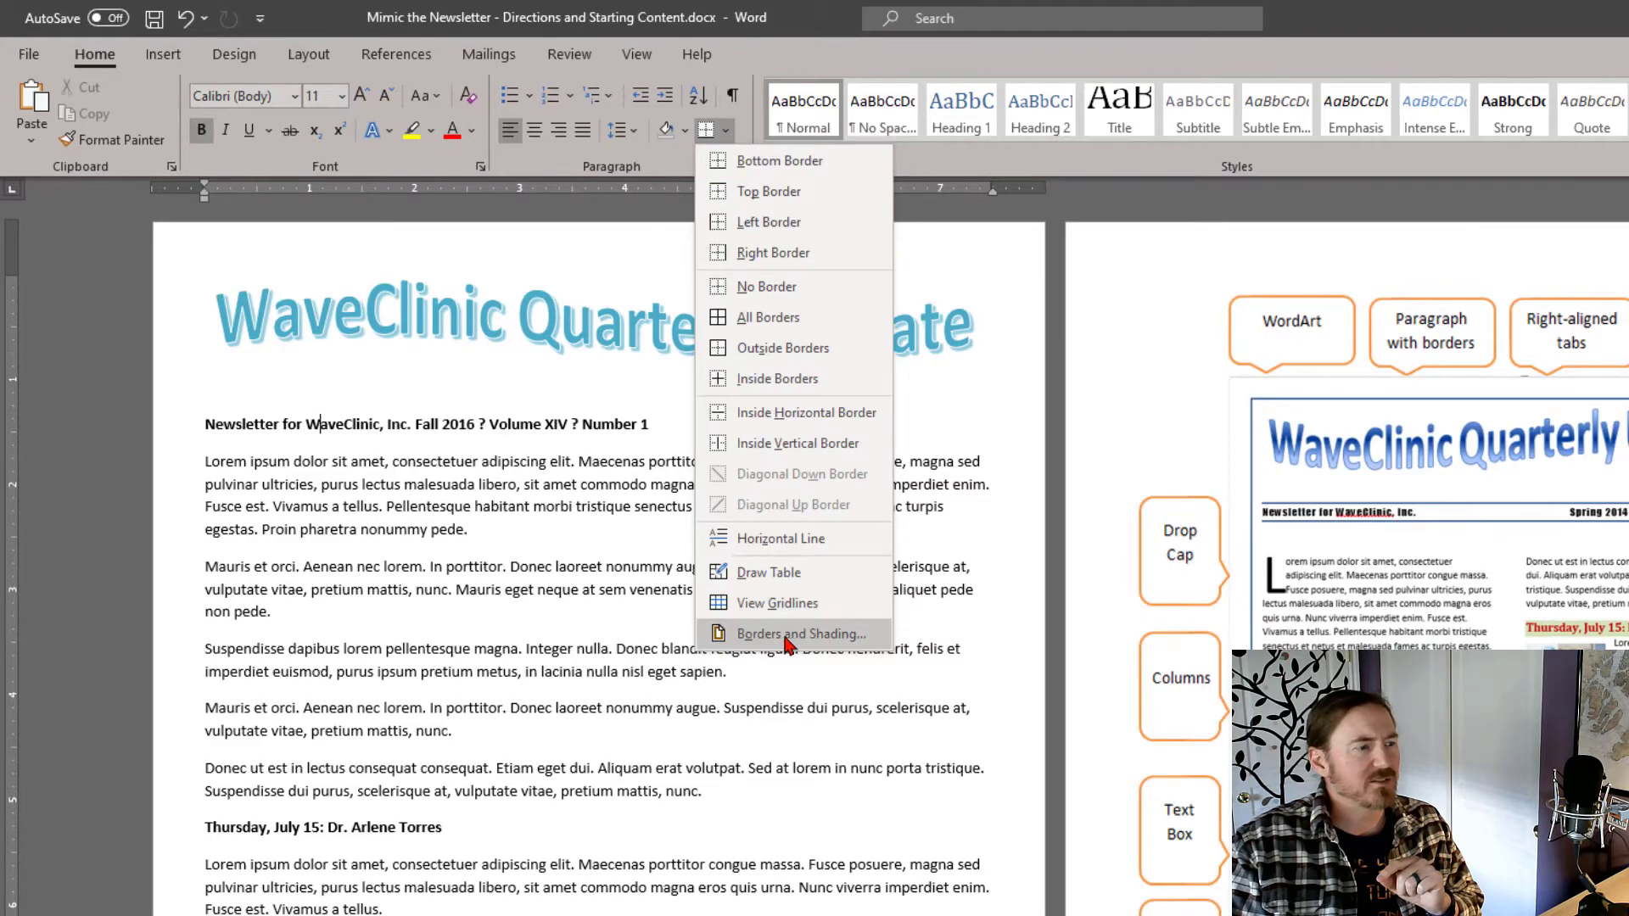
pyautogui.click(759, 634)
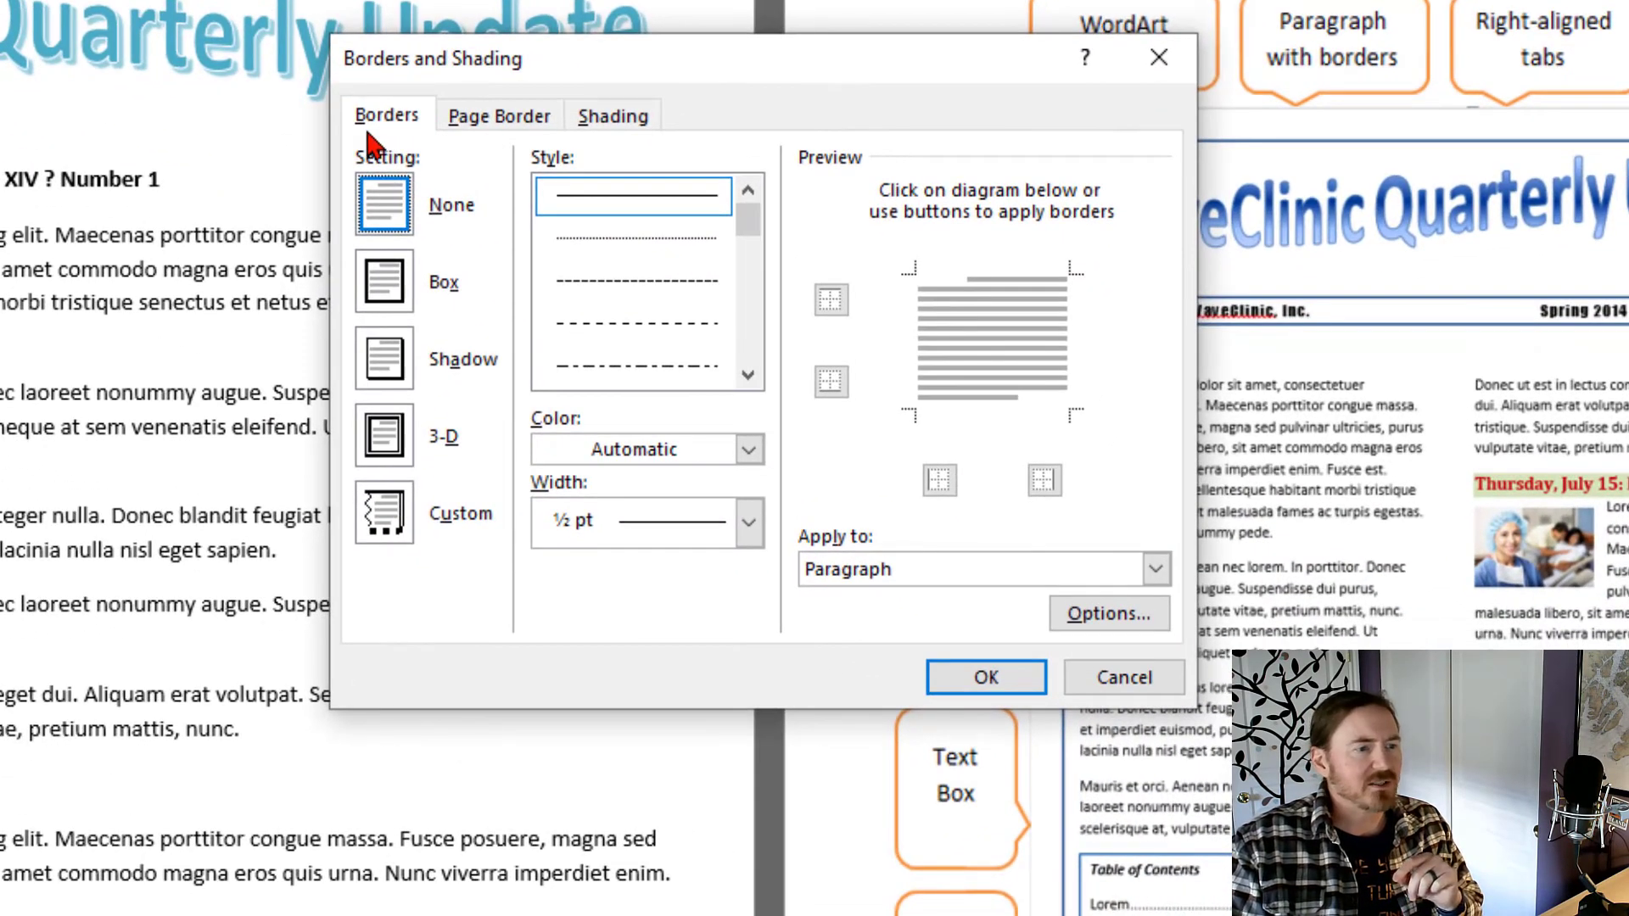
pyautogui.click(723, 452)
pyautogui.click(673, 691)
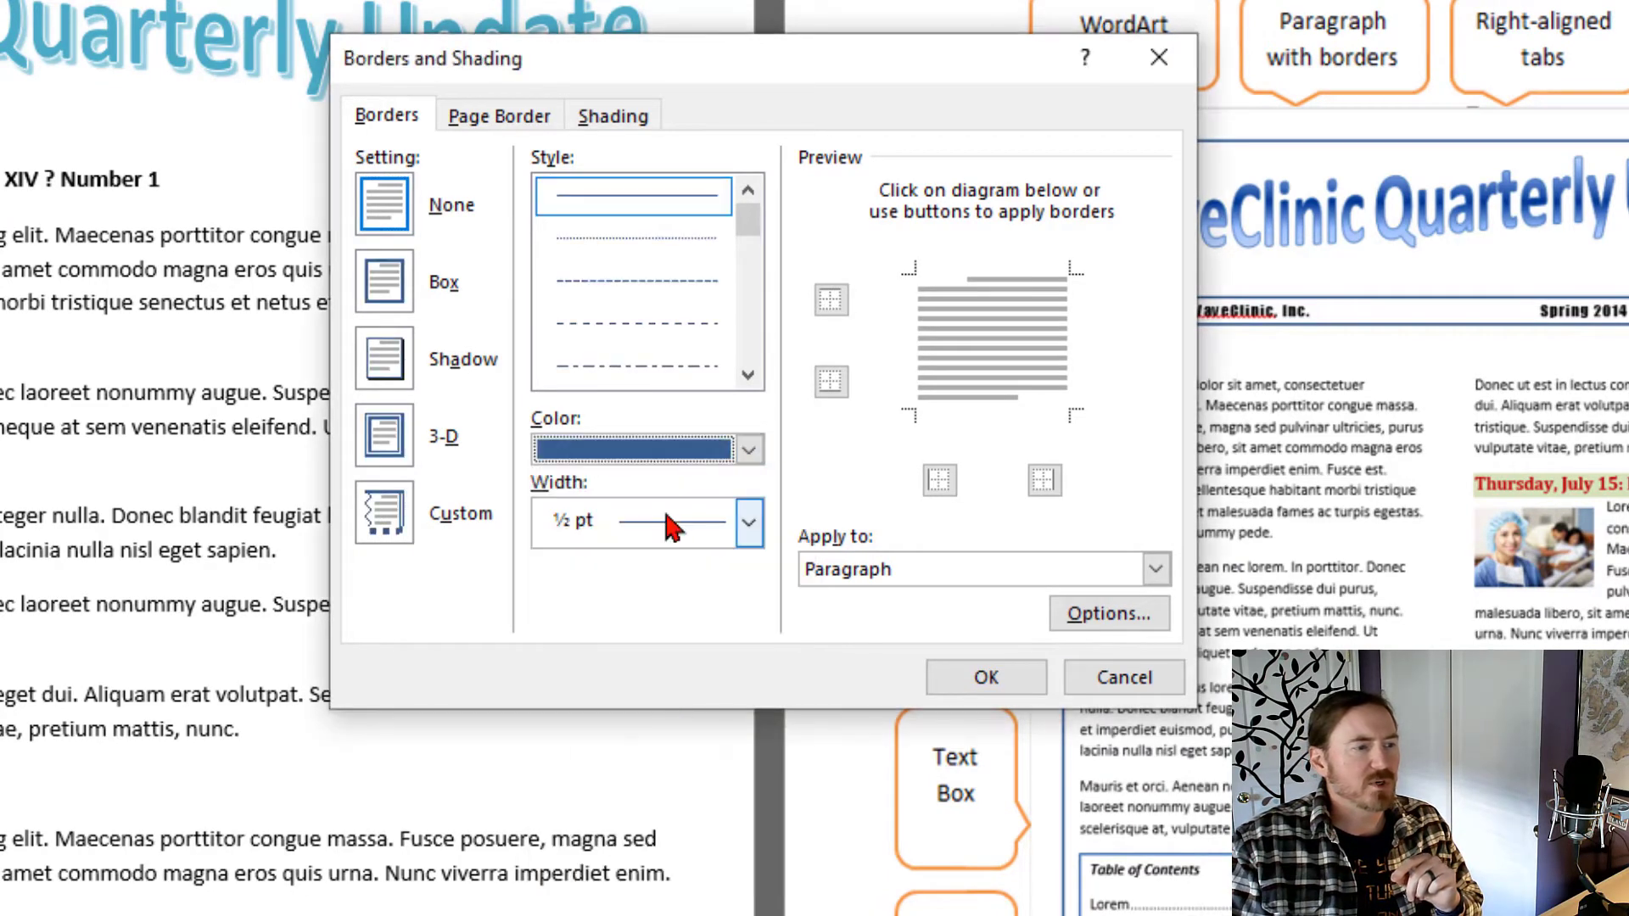
pyautogui.click(672, 528)
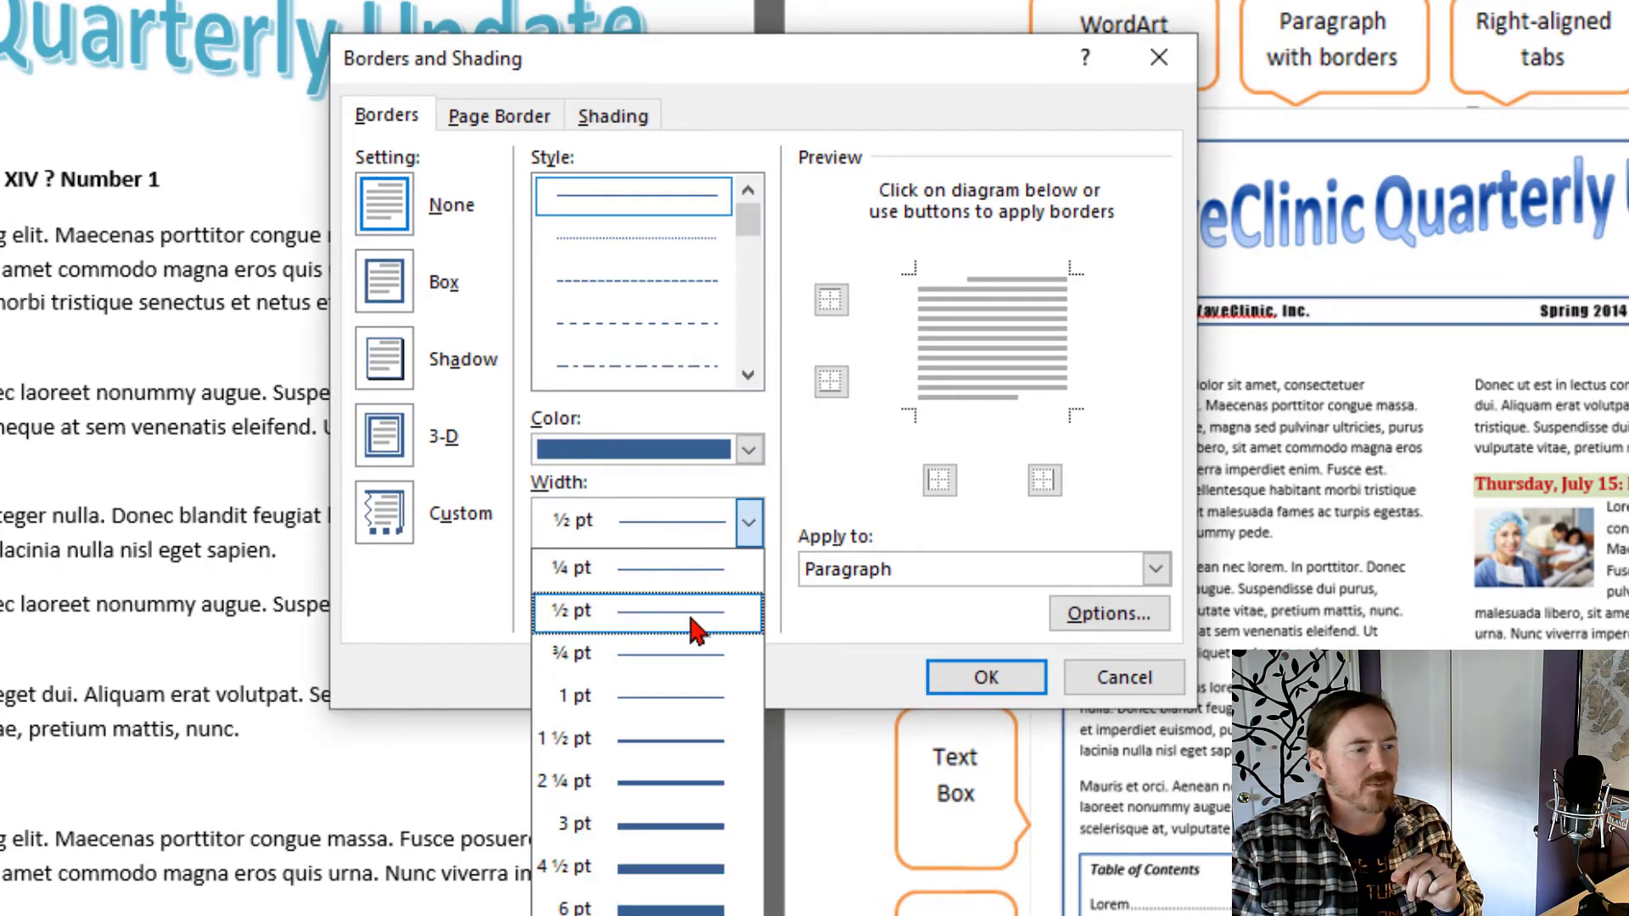
pyautogui.click(703, 782)
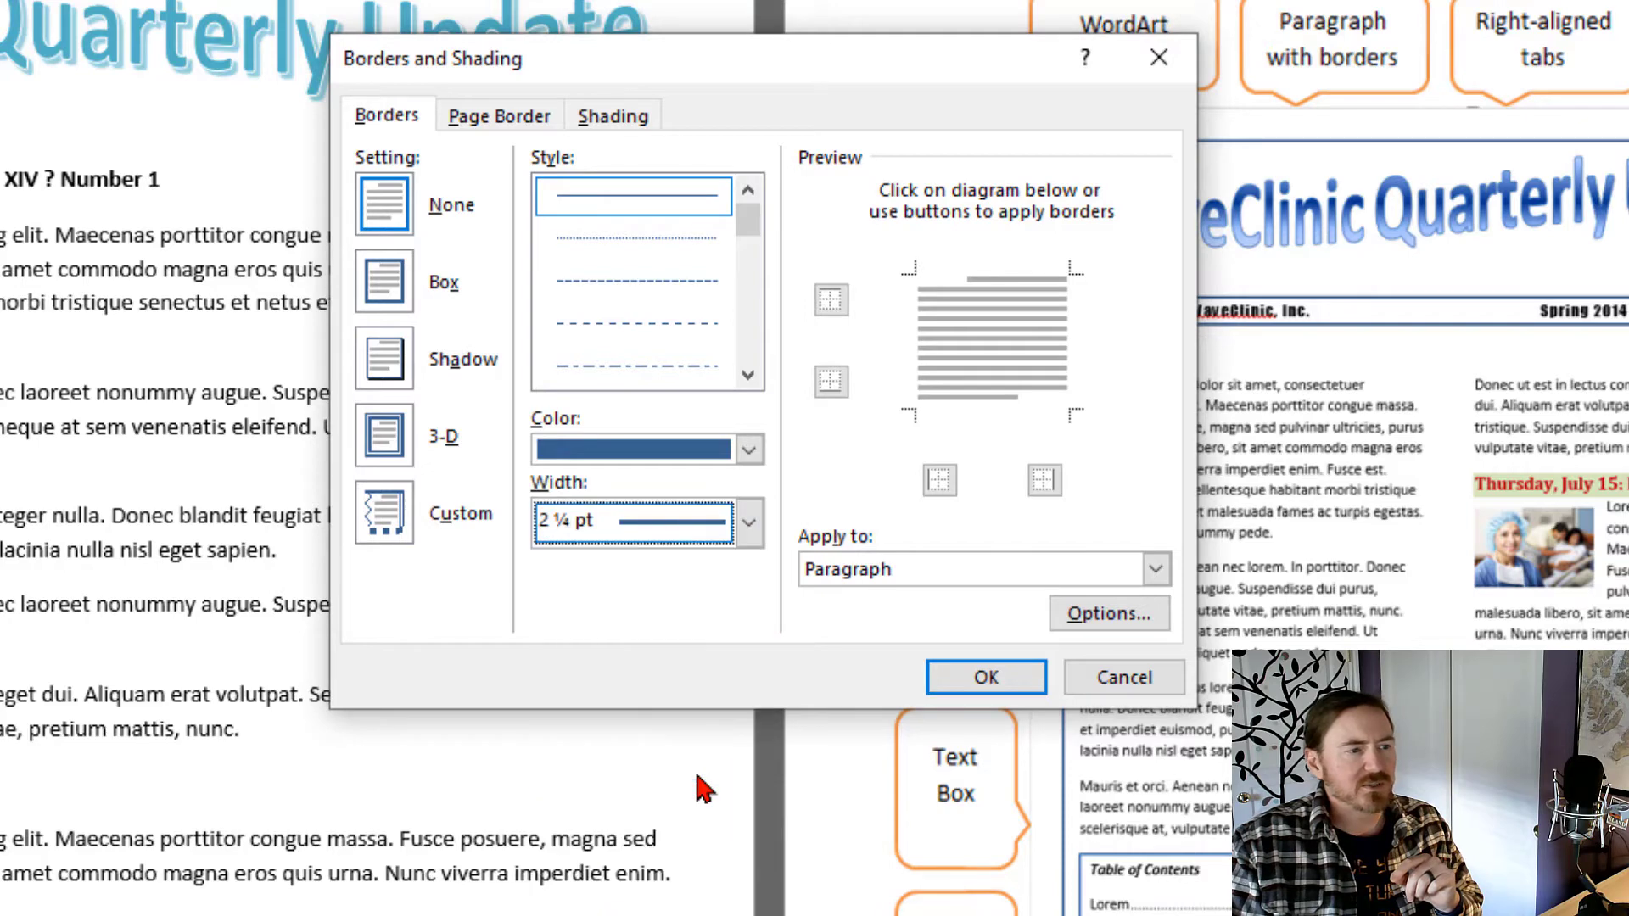
pyautogui.click(835, 302)
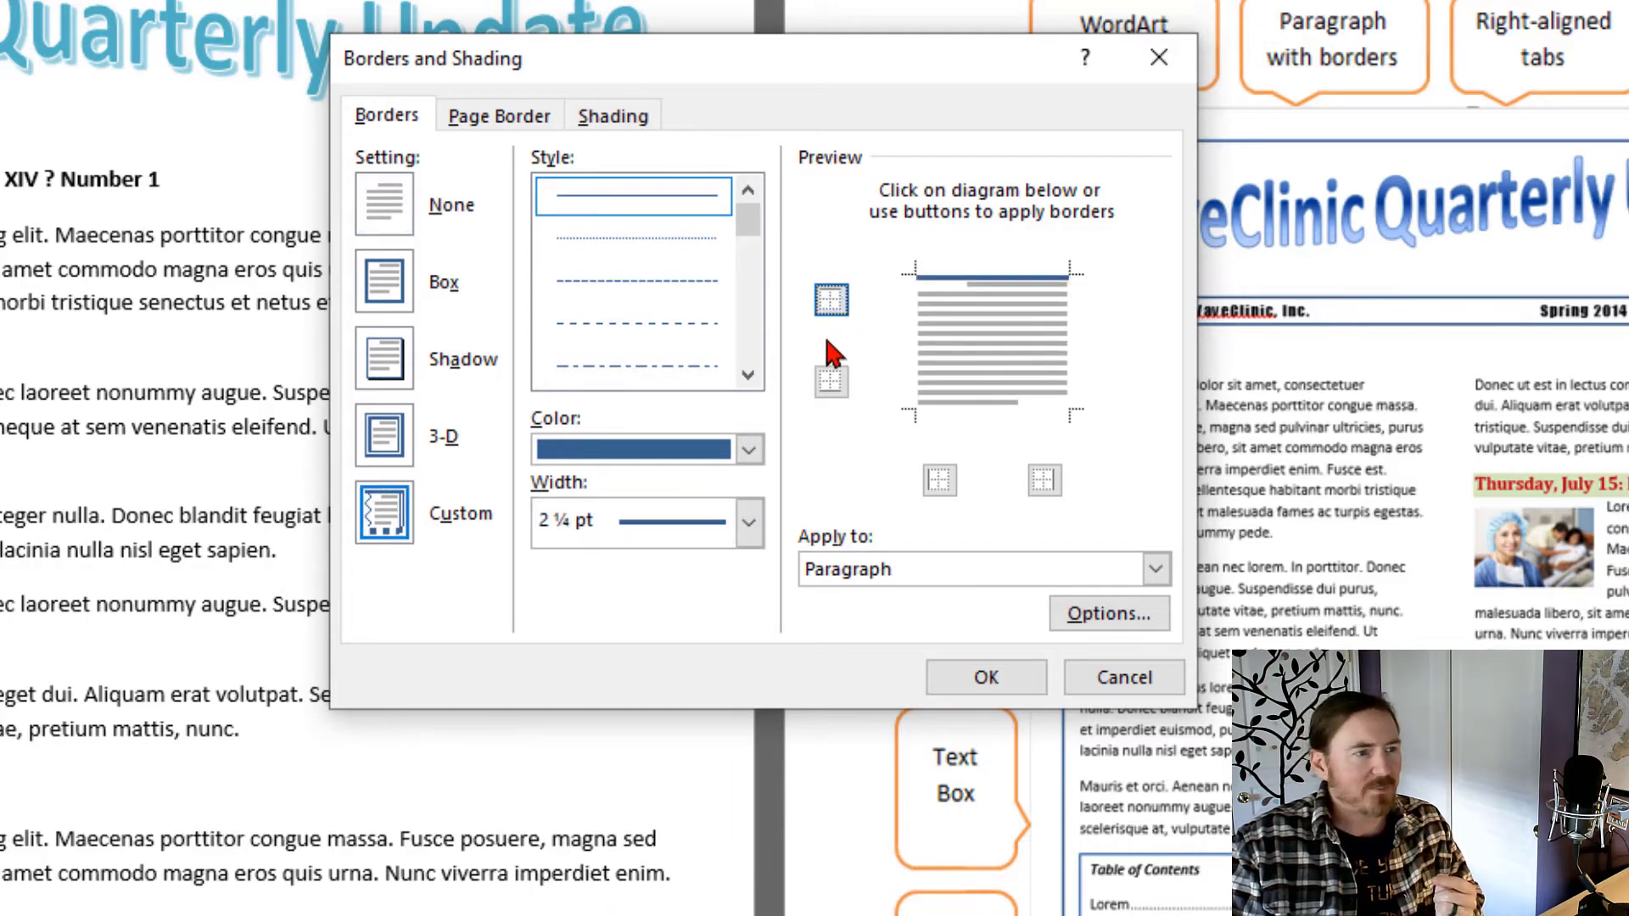
pyautogui.click(832, 384)
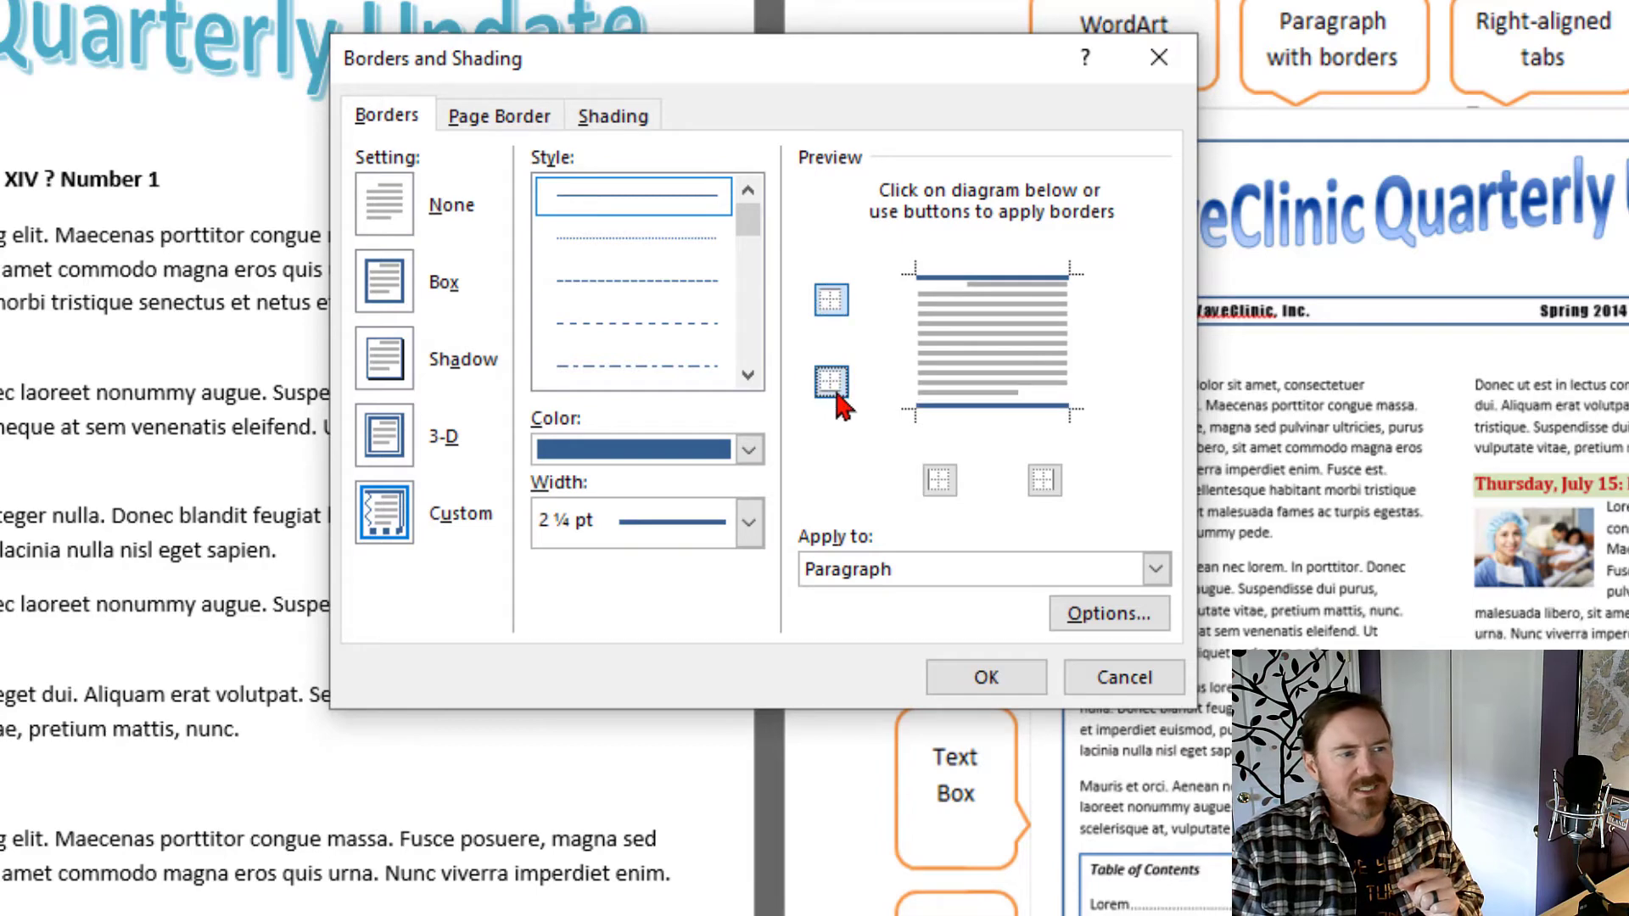
# - Reduce the heading line's top and bottom paragraph borders to 1 ½ pt and apply them
pyautogui.click(702, 535)
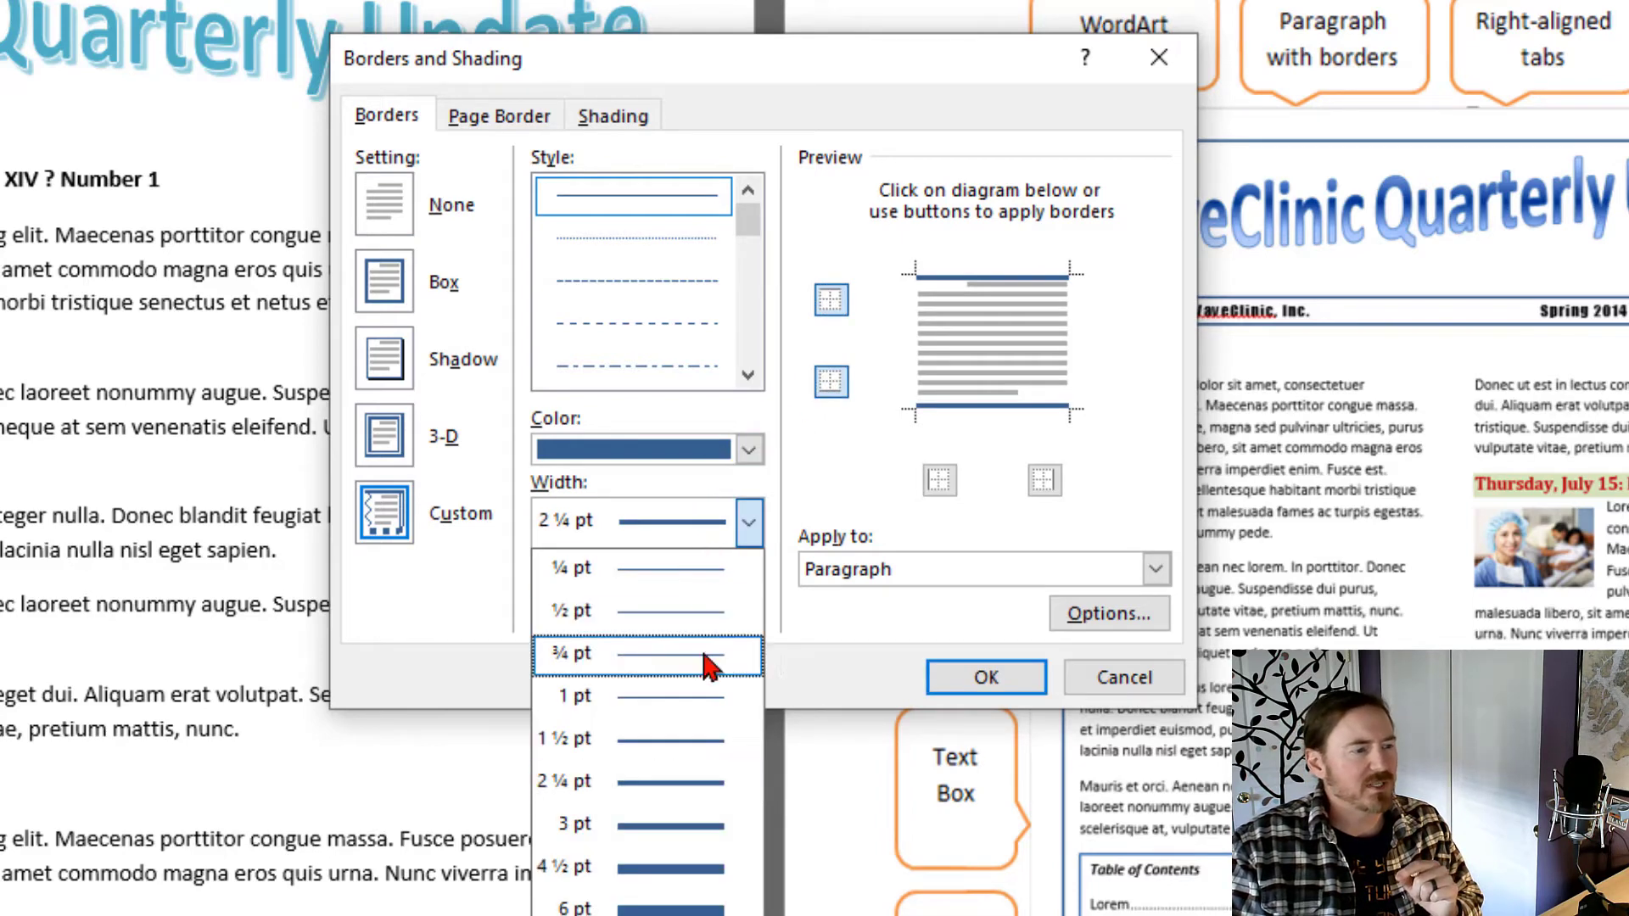
pyautogui.click(694, 749)
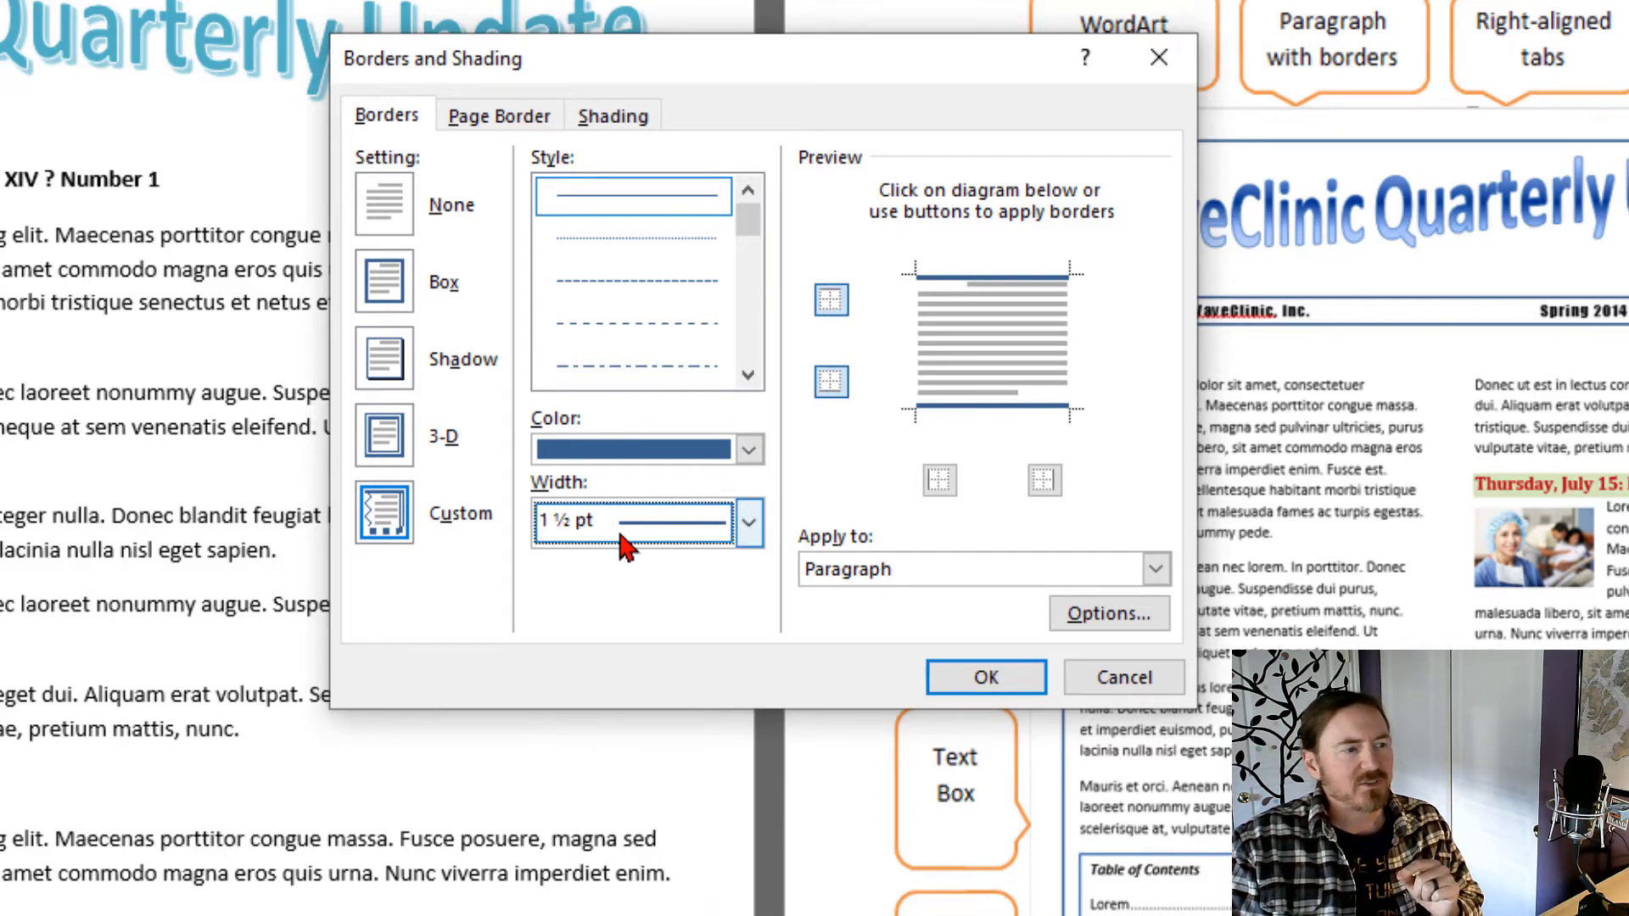
pyautogui.click(828, 299)
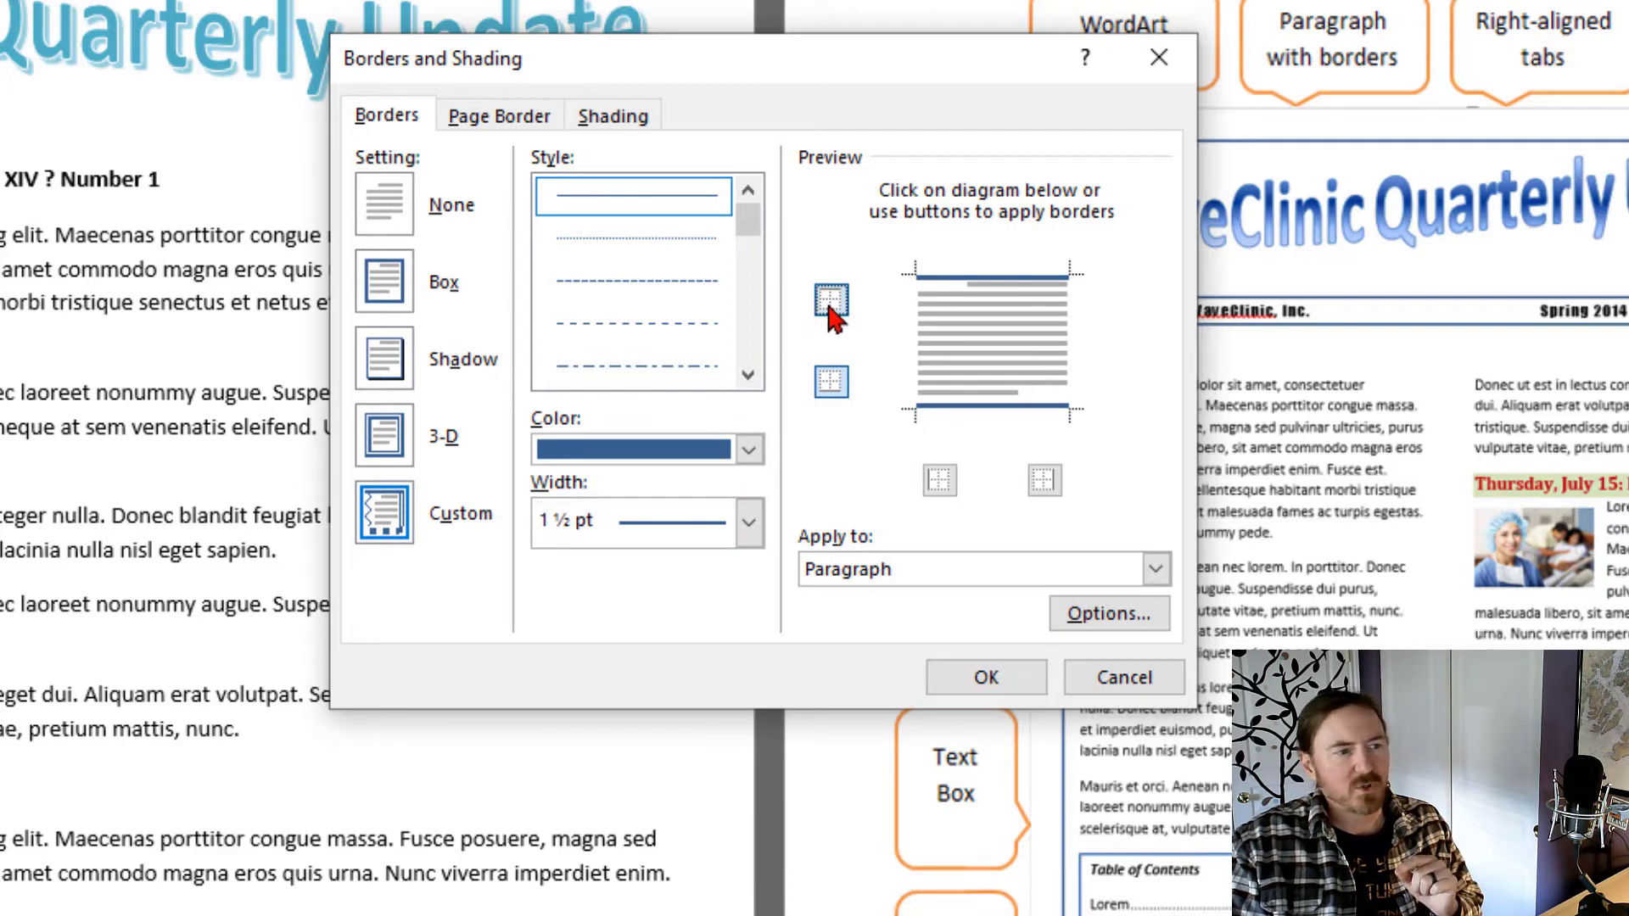
pyautogui.click(827, 299)
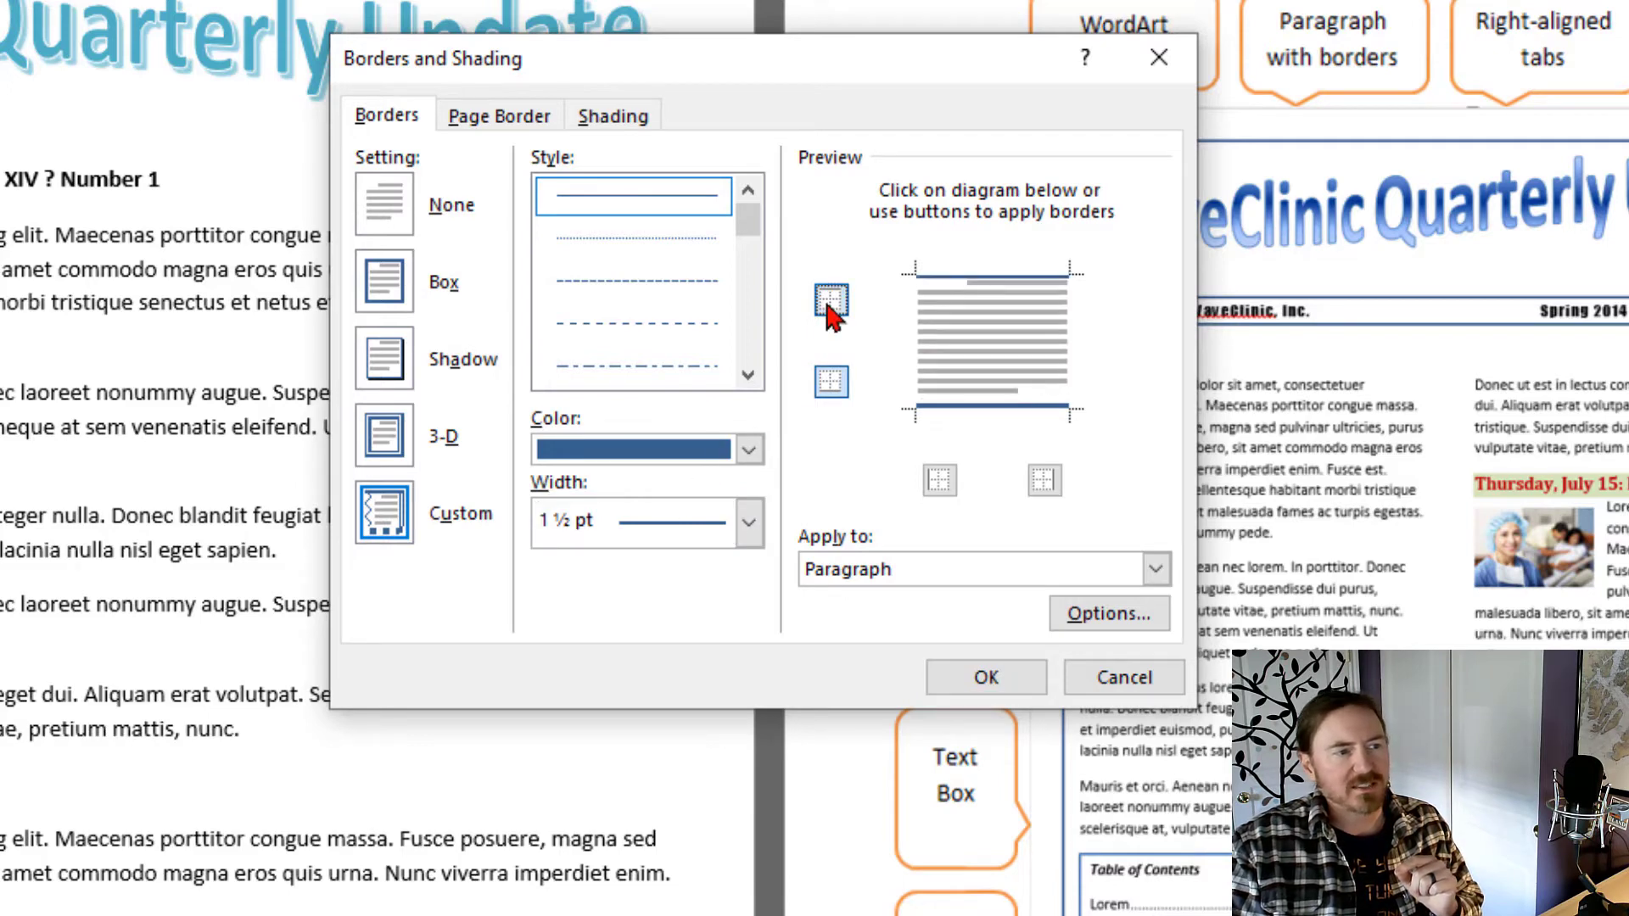
pyautogui.click(830, 383)
pyautogui.click(832, 386)
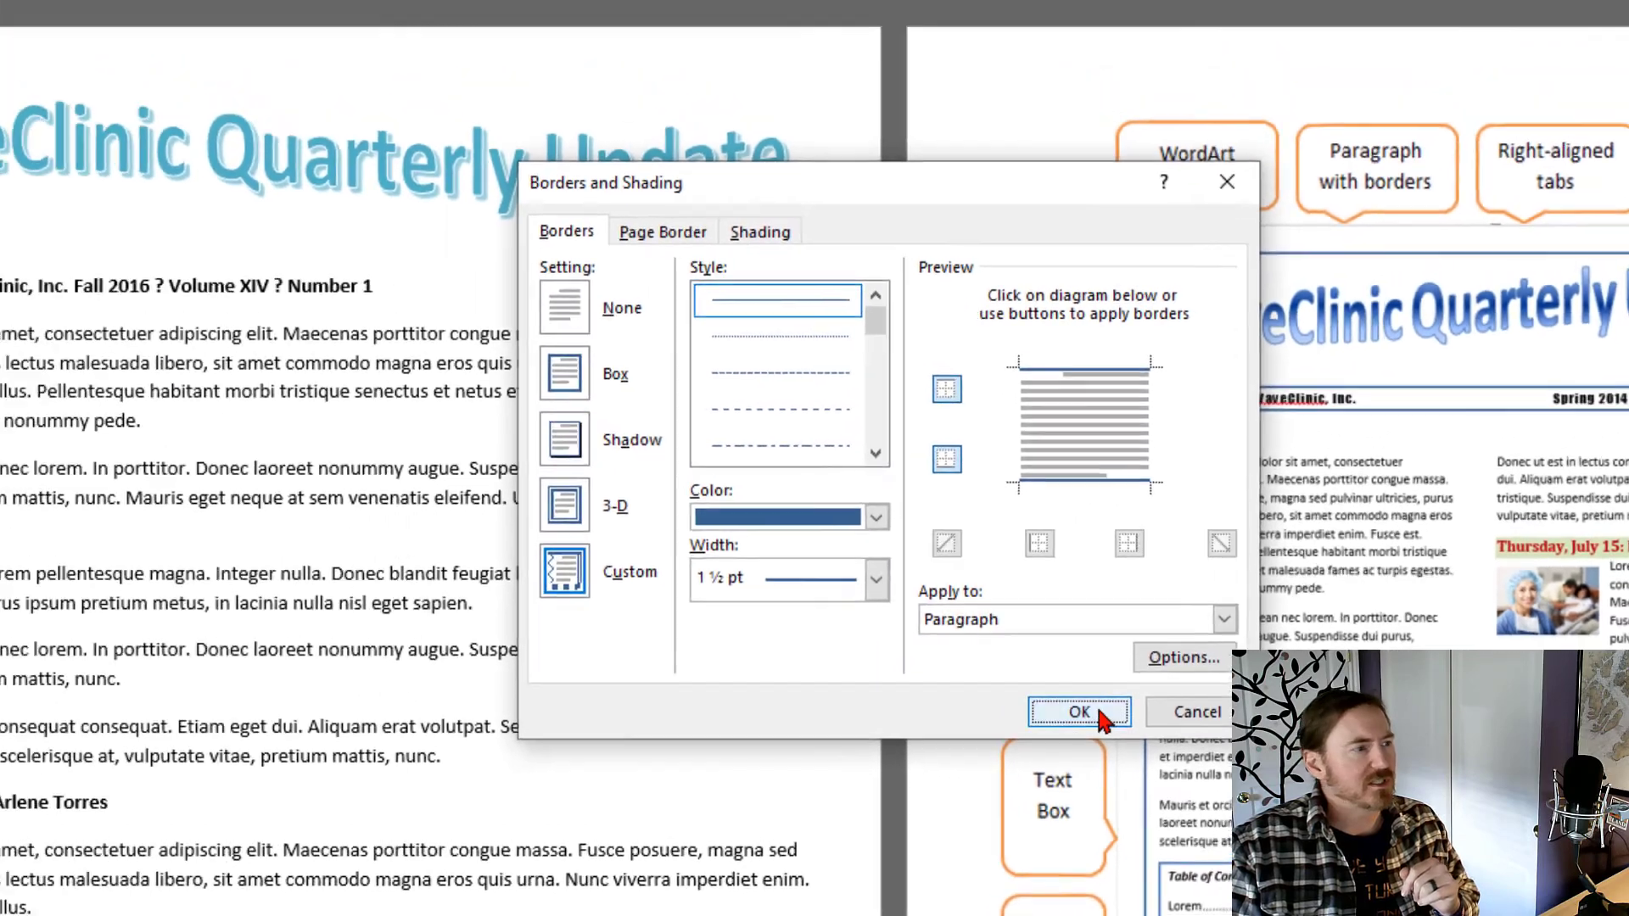
pyautogui.click(1005, 677)
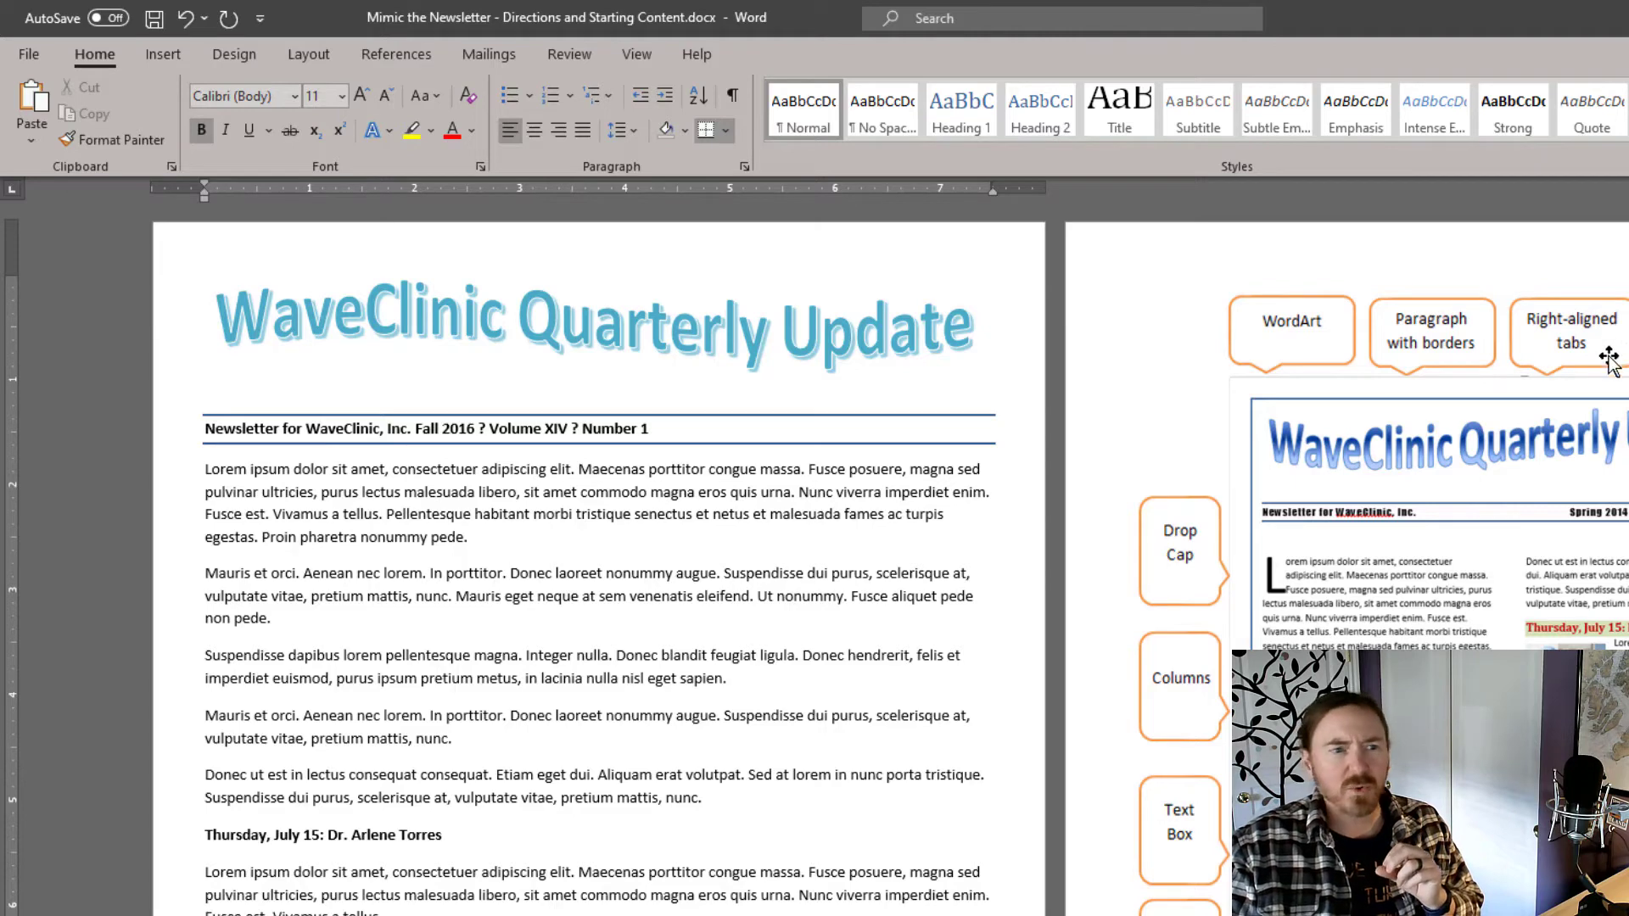
# - Replace the issue date "Fall 2016" in the bordered heading line with "Winter 2021"
pyautogui.click(514, 430)
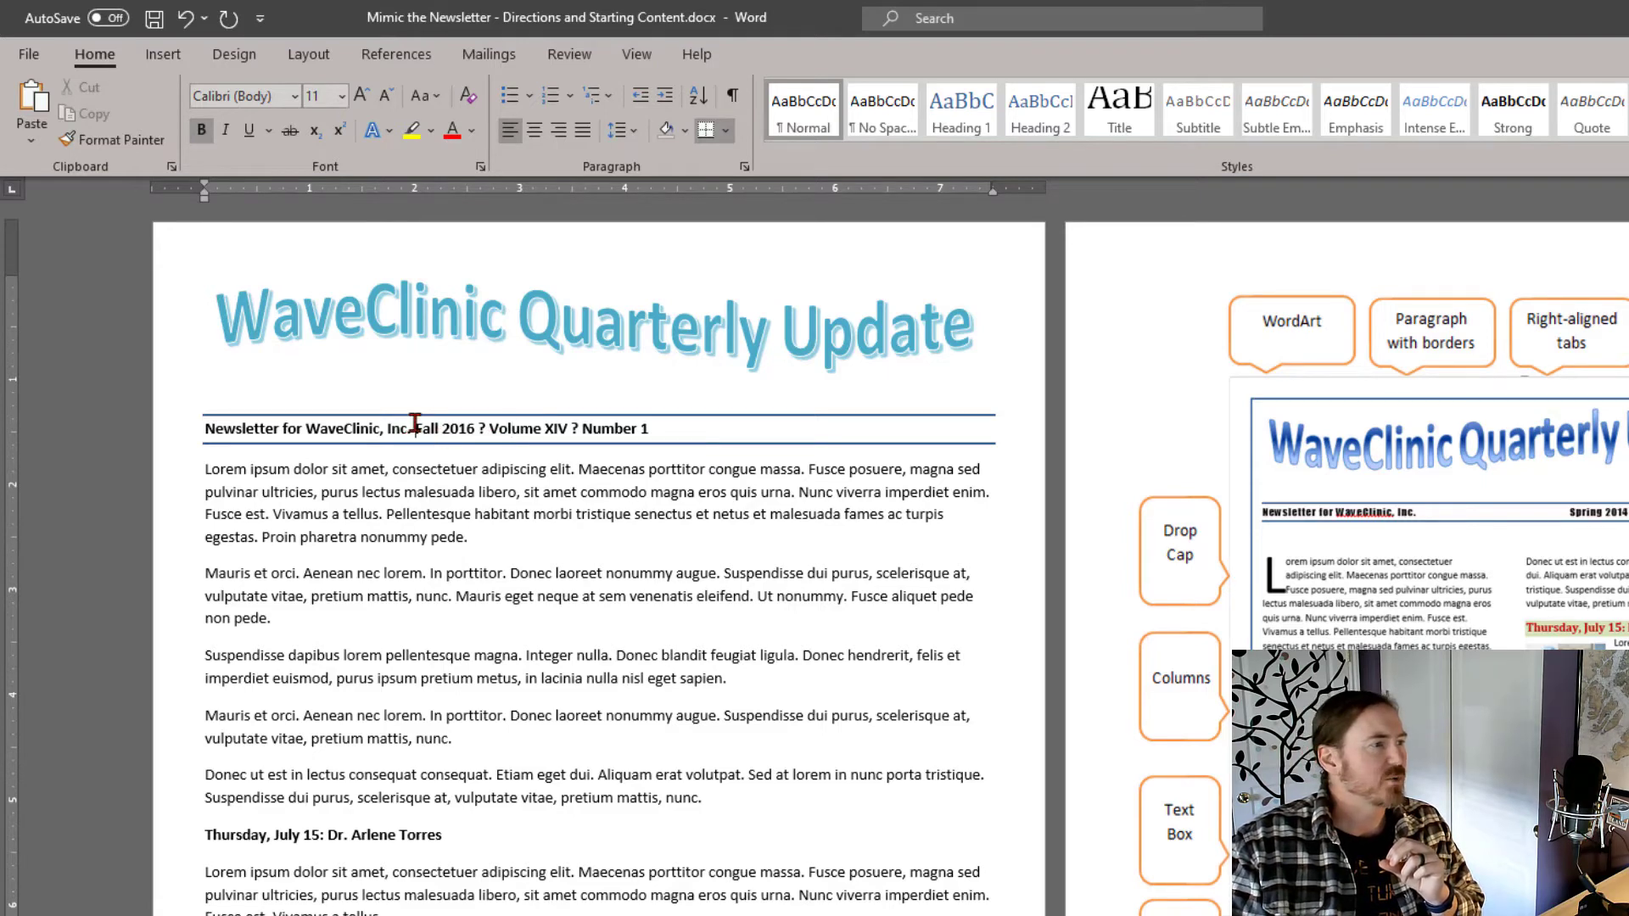
pyautogui.moveTo(415, 429); pyautogui.dragTo(475, 431)
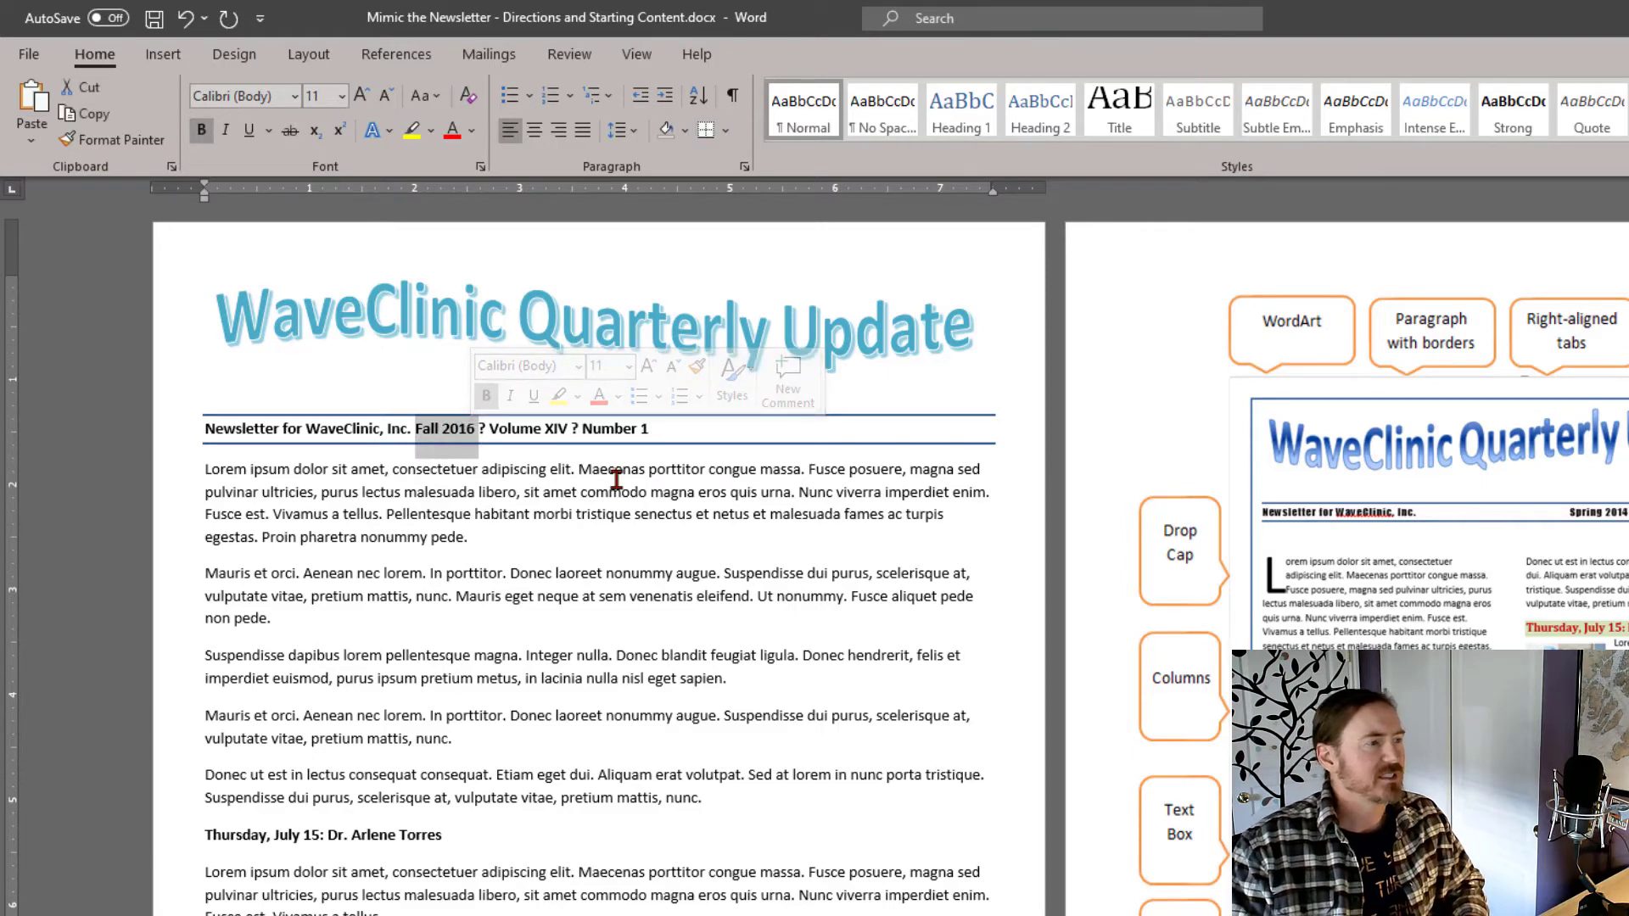
pyautogui.write('Winter 2021')
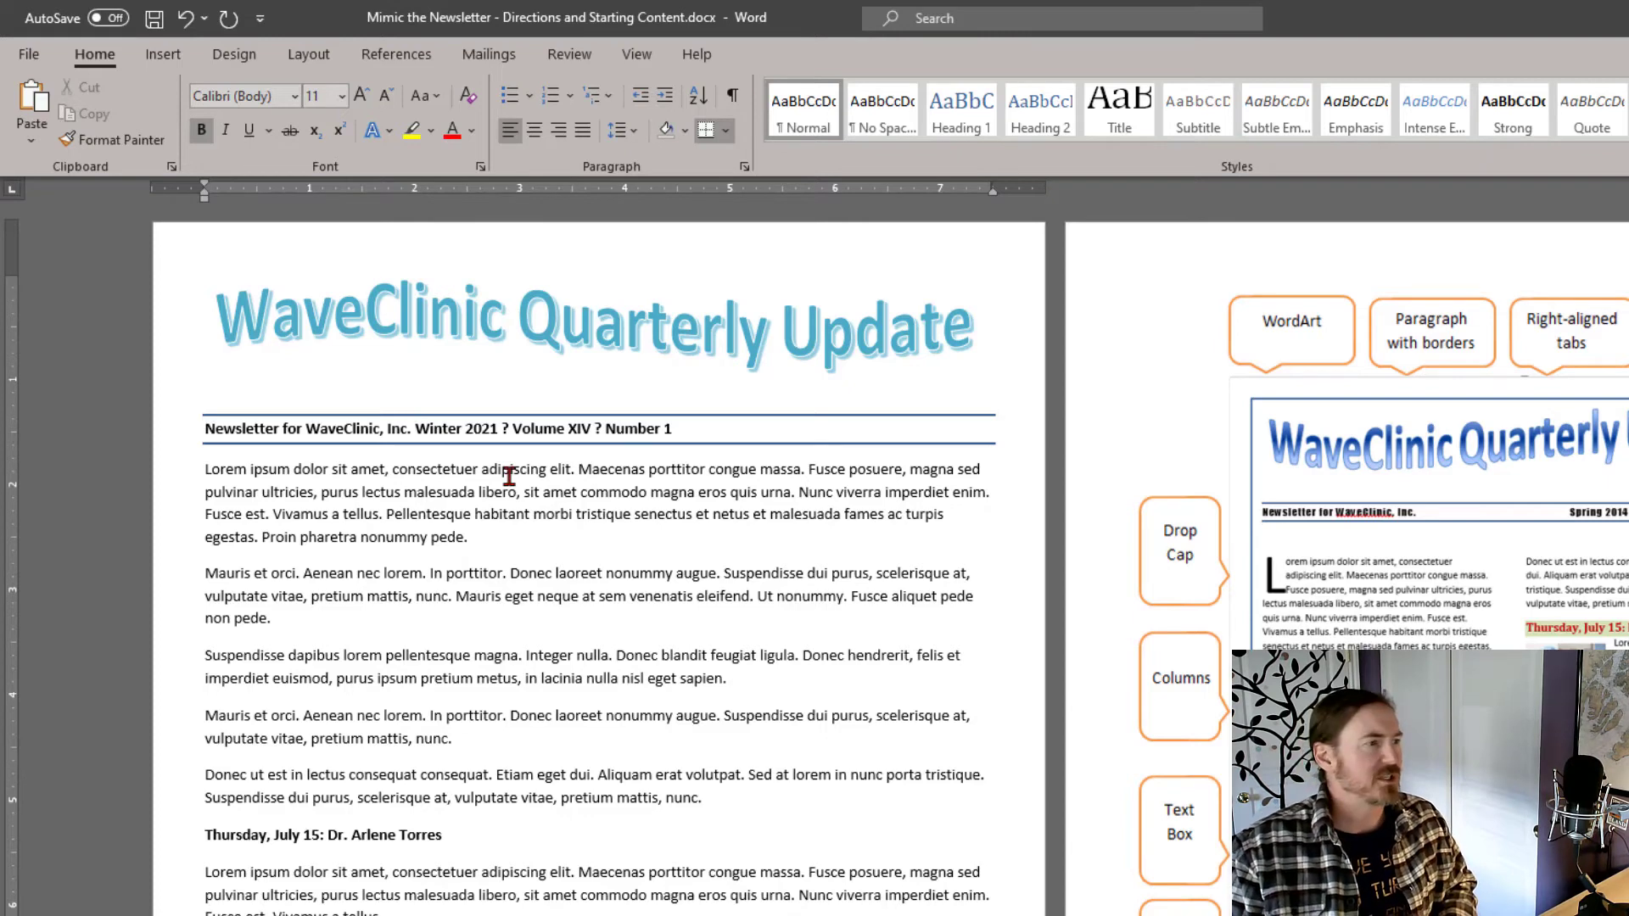
# - Align the heading's text from "Winter 2021" onward to the page's right margin using a right tab stop
pyautogui.press('Tab')
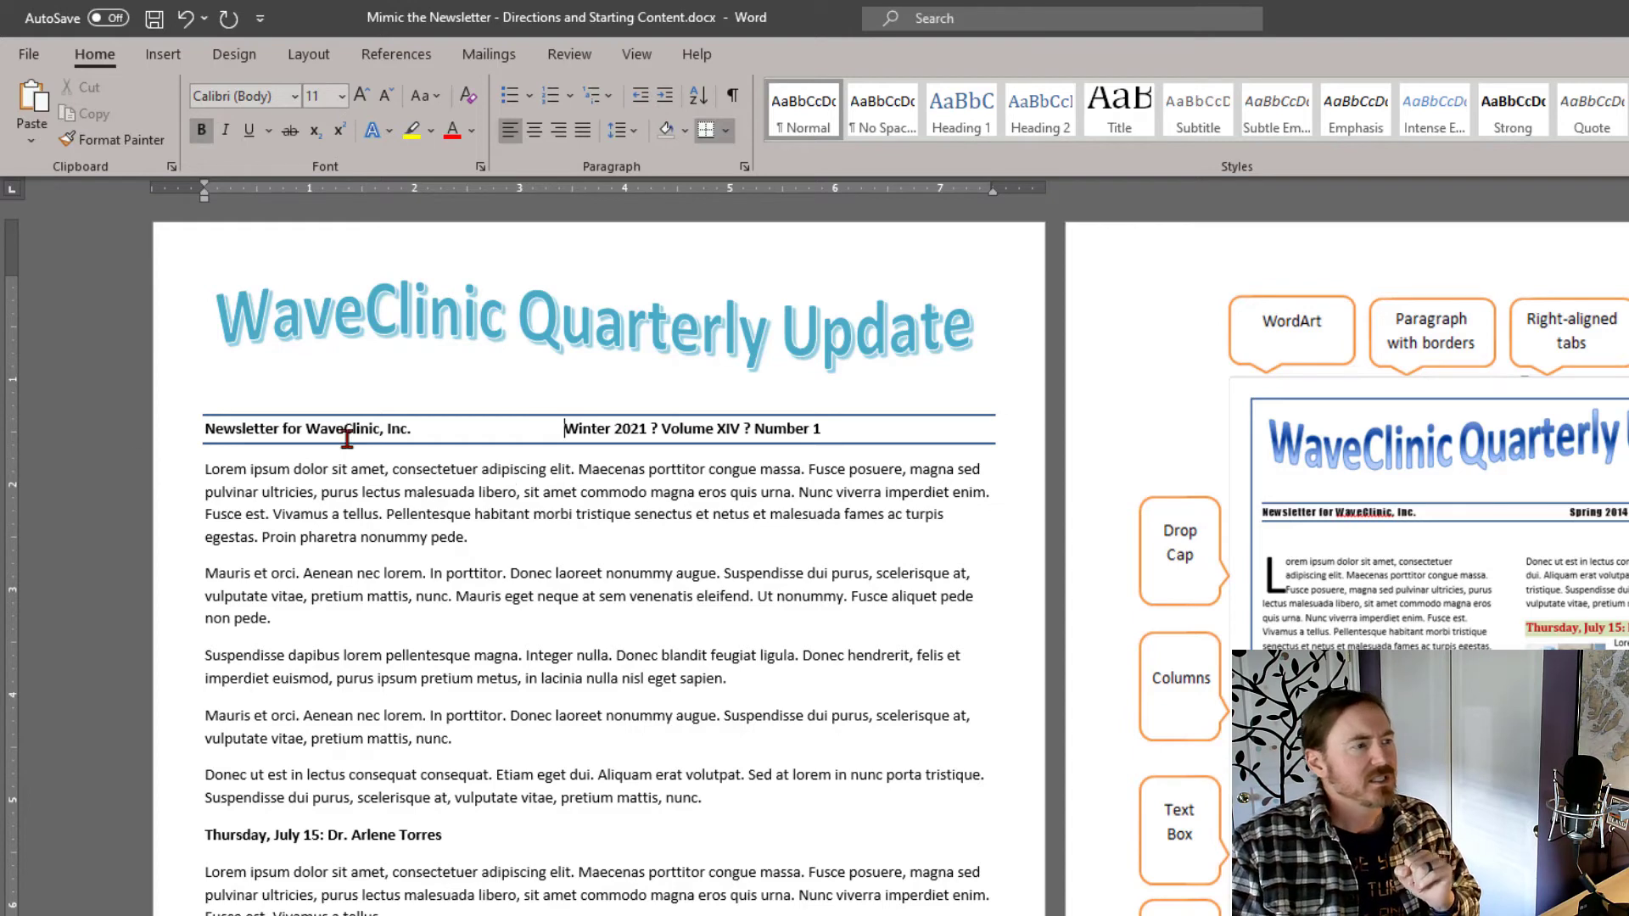
pyautogui.press('BackSpace')
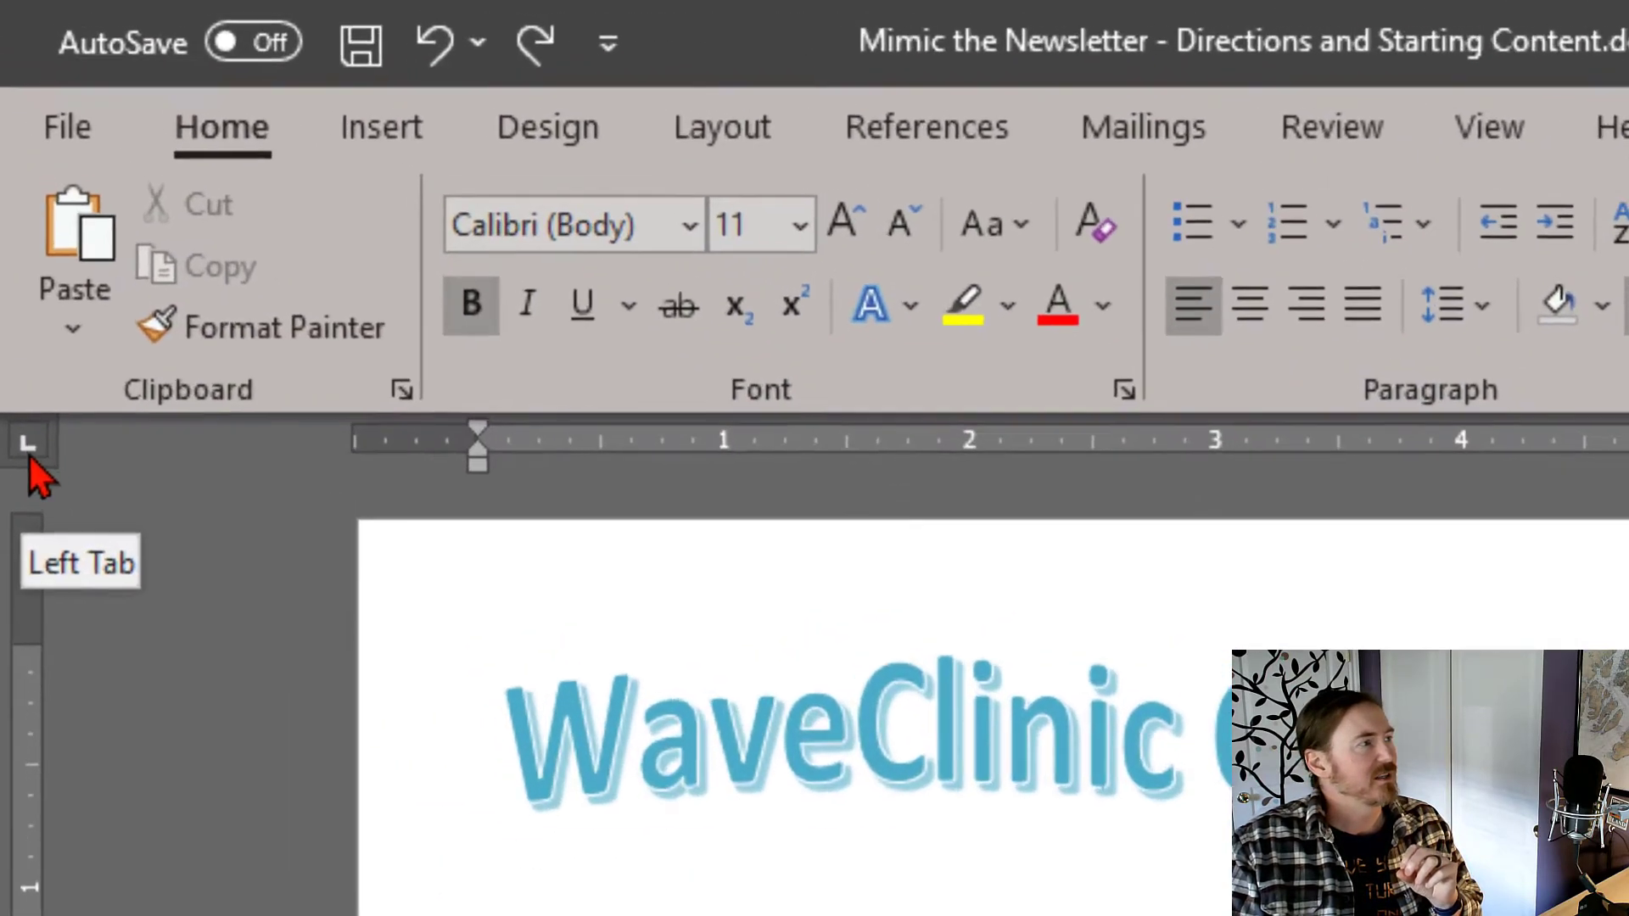
pyautogui.click(12, 192)
pyautogui.click(12, 190)
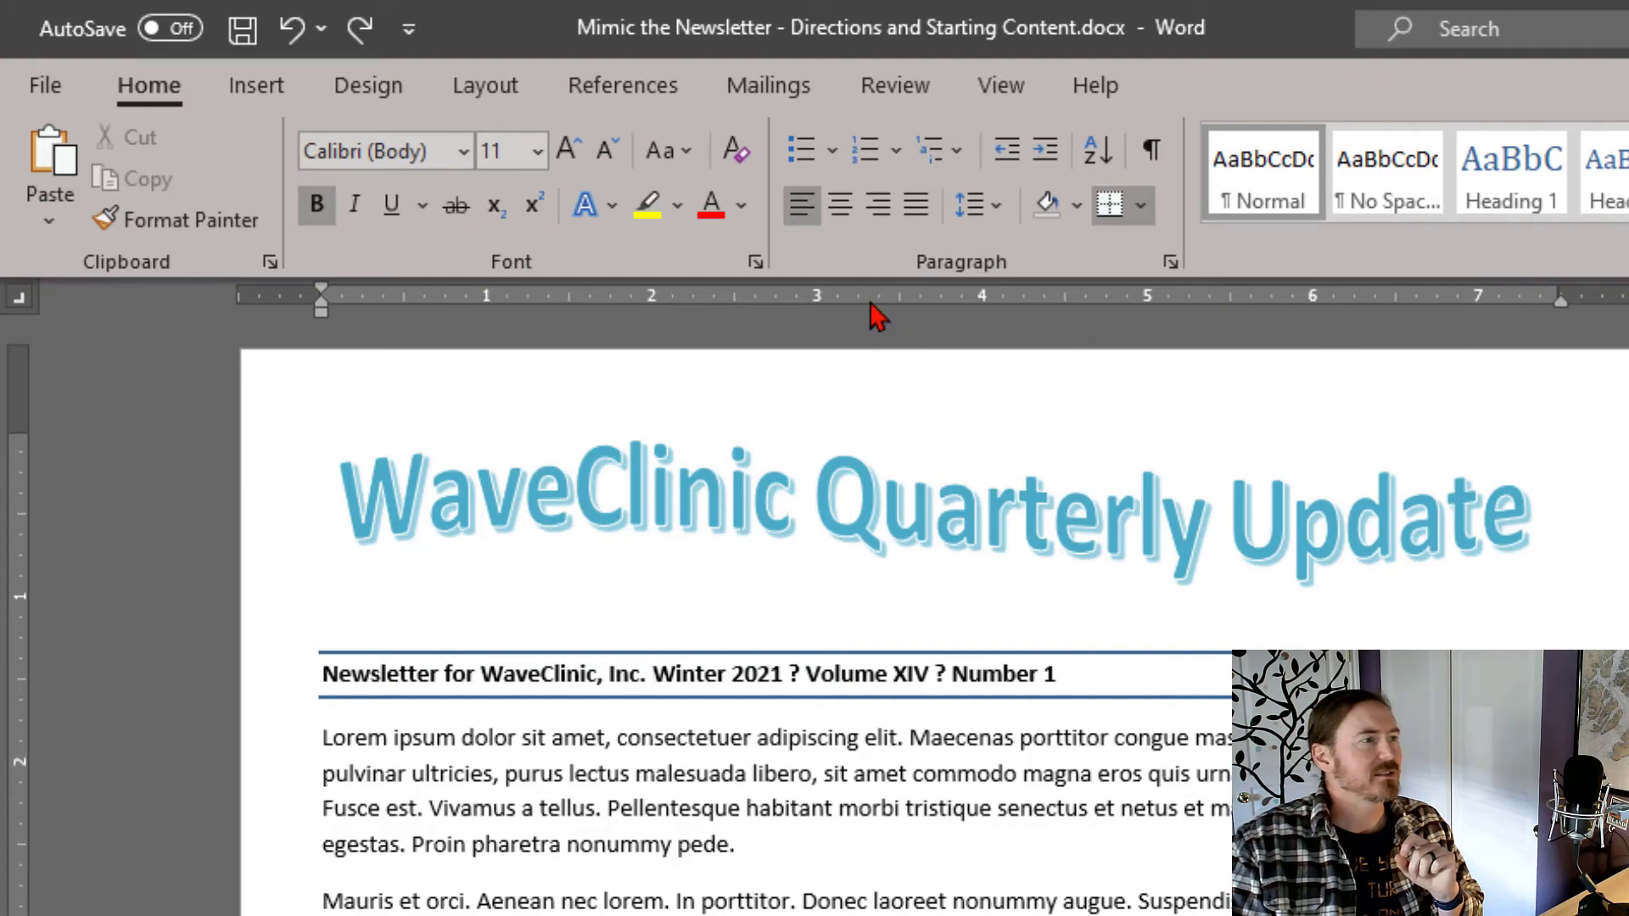
pyautogui.moveTo(875, 303); pyautogui.dragTo(1292, 306)
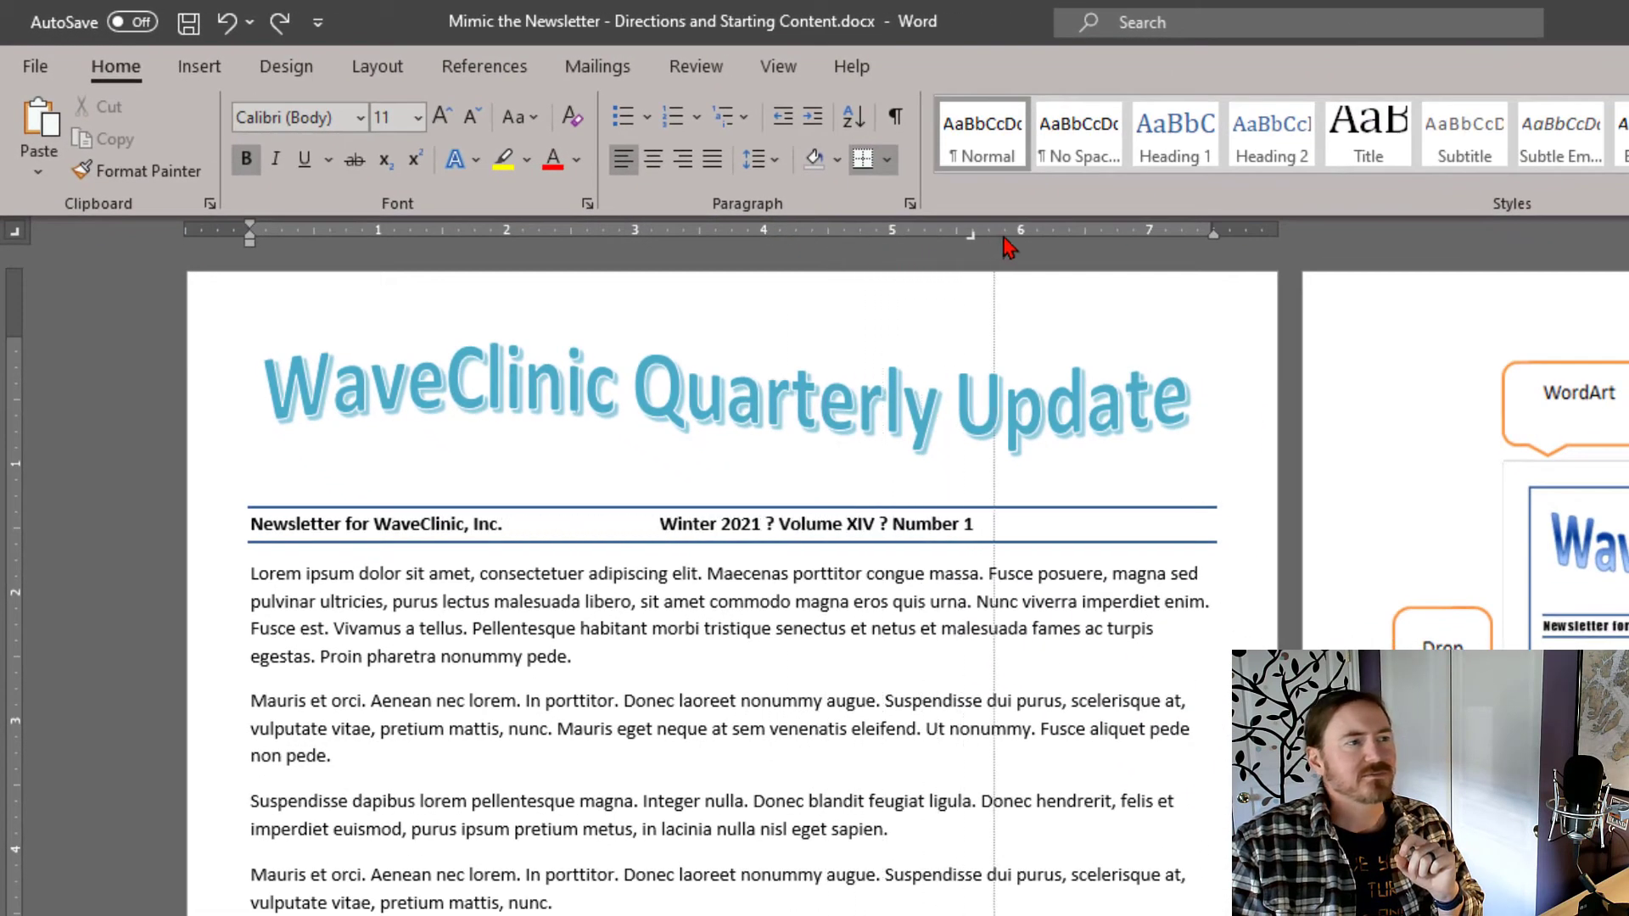
pyautogui.moveTo(1004, 239); pyautogui.dragTo(1216, 240)
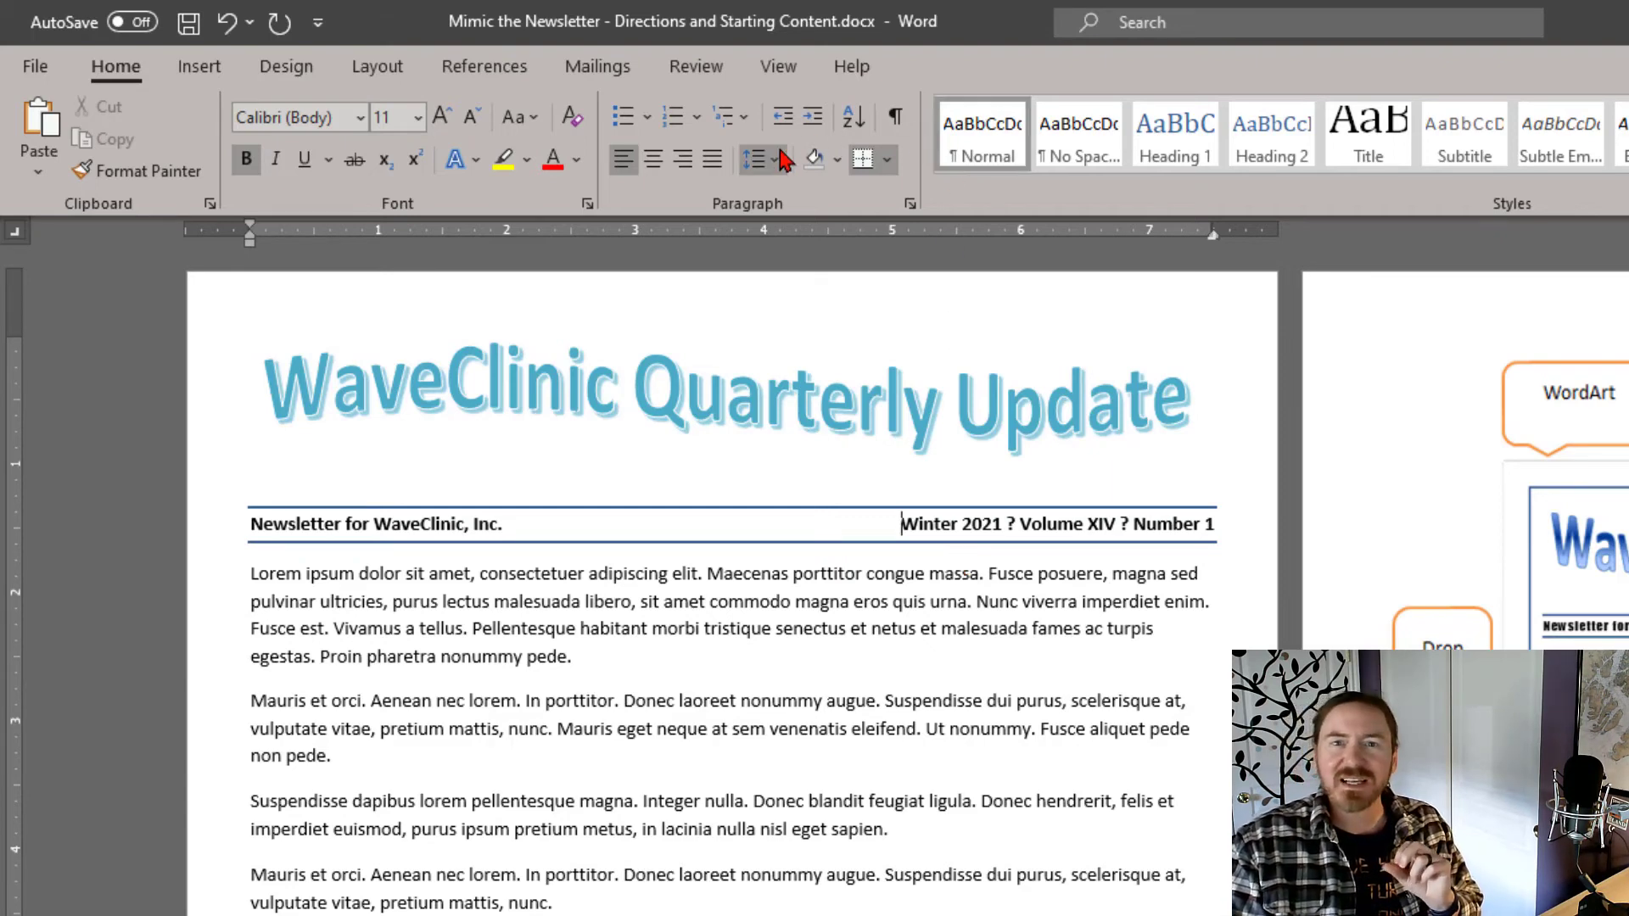
# - With formatting marks shown temporarily, delete and reinsert the tab before "Winter 2021" in the heading line
pyautogui.click(892, 119)
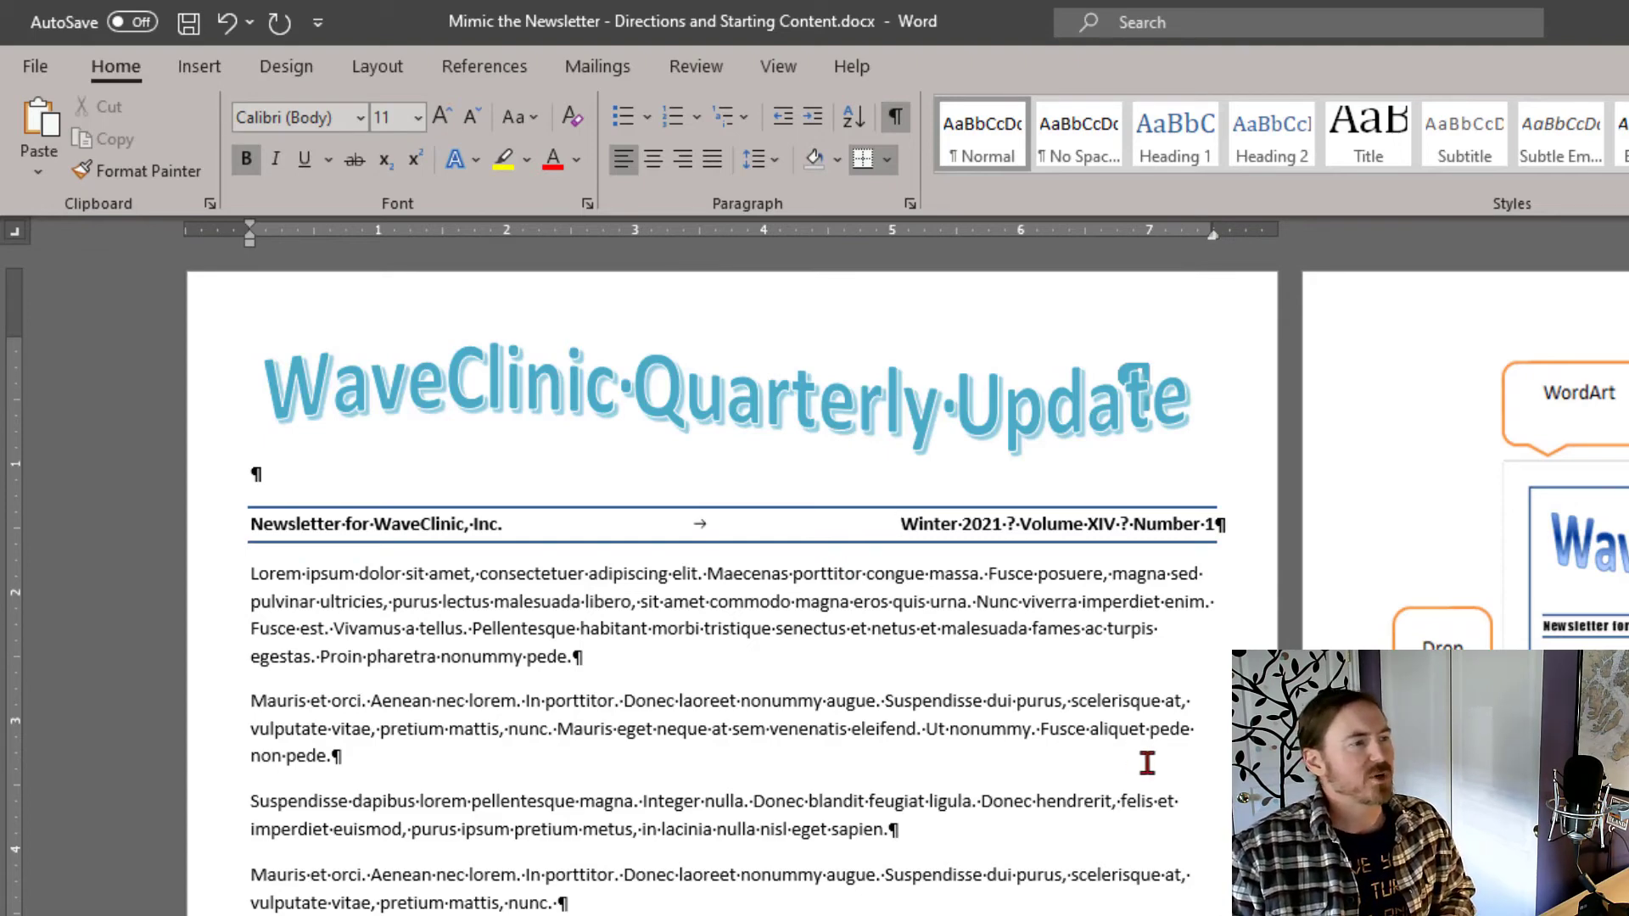
pyautogui.press('BackSpace')
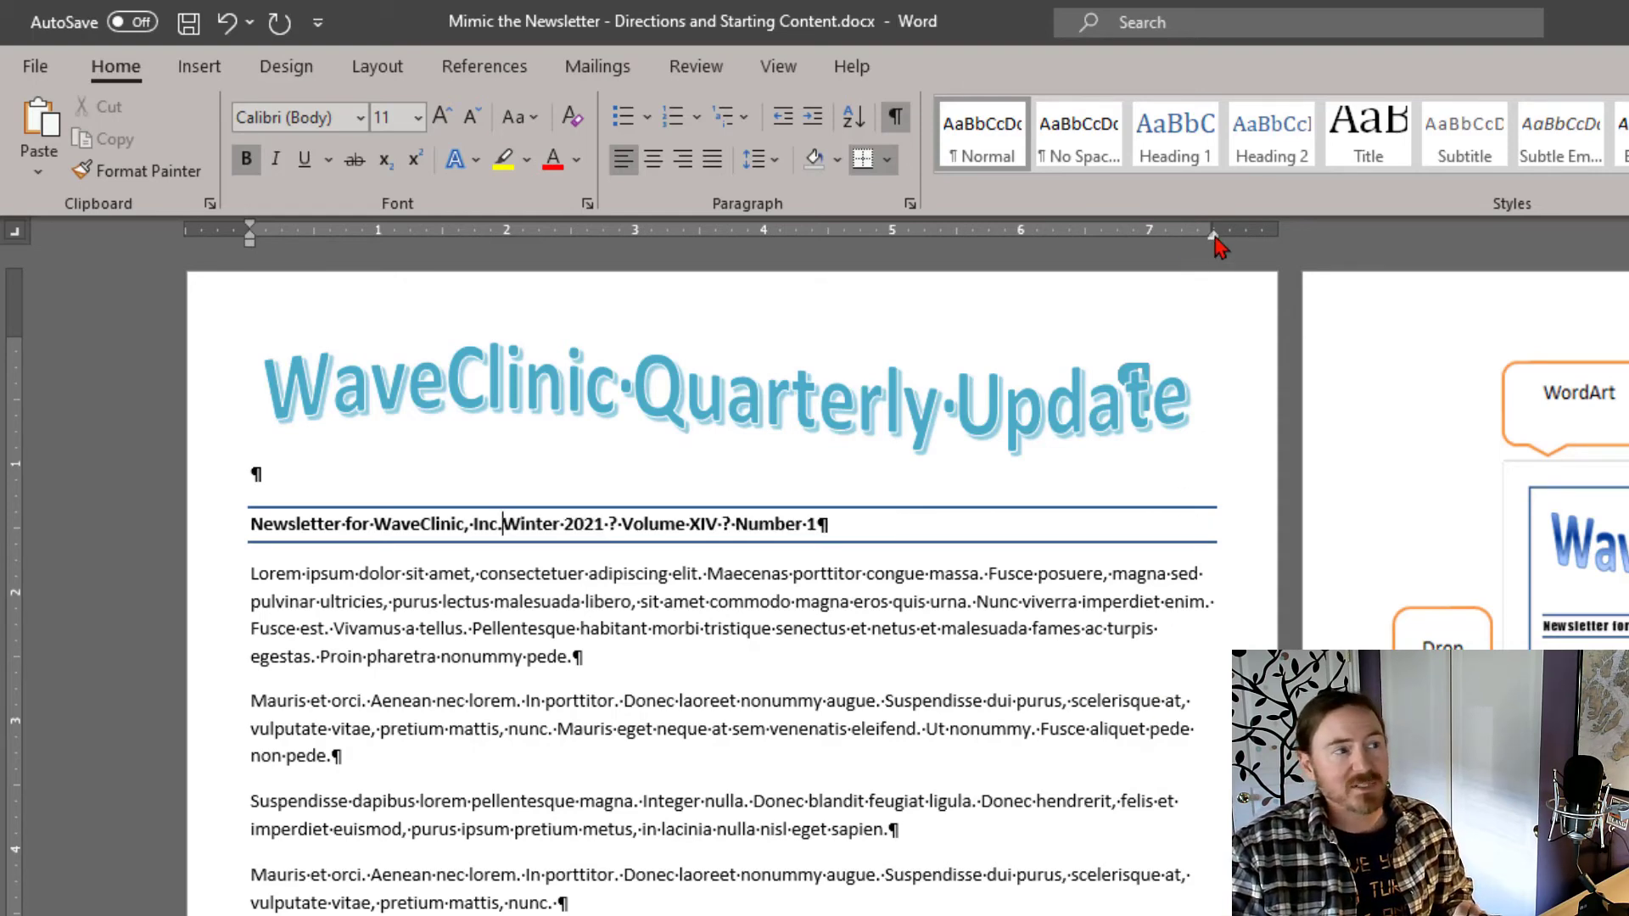
pyautogui.press('Tab')
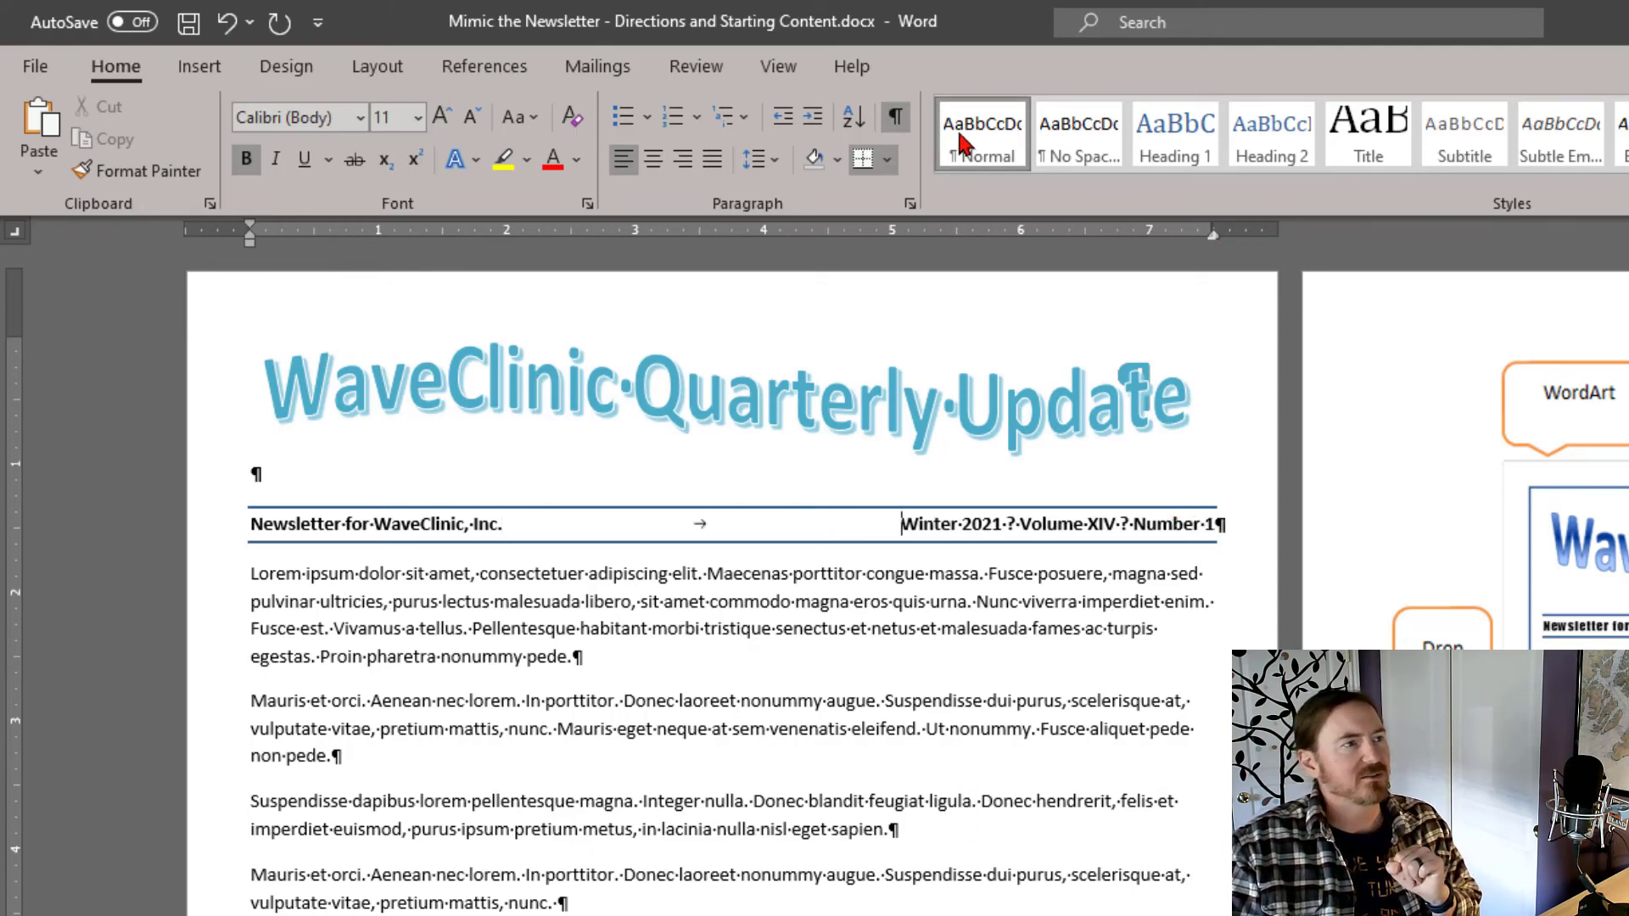
pyautogui.click(895, 116)
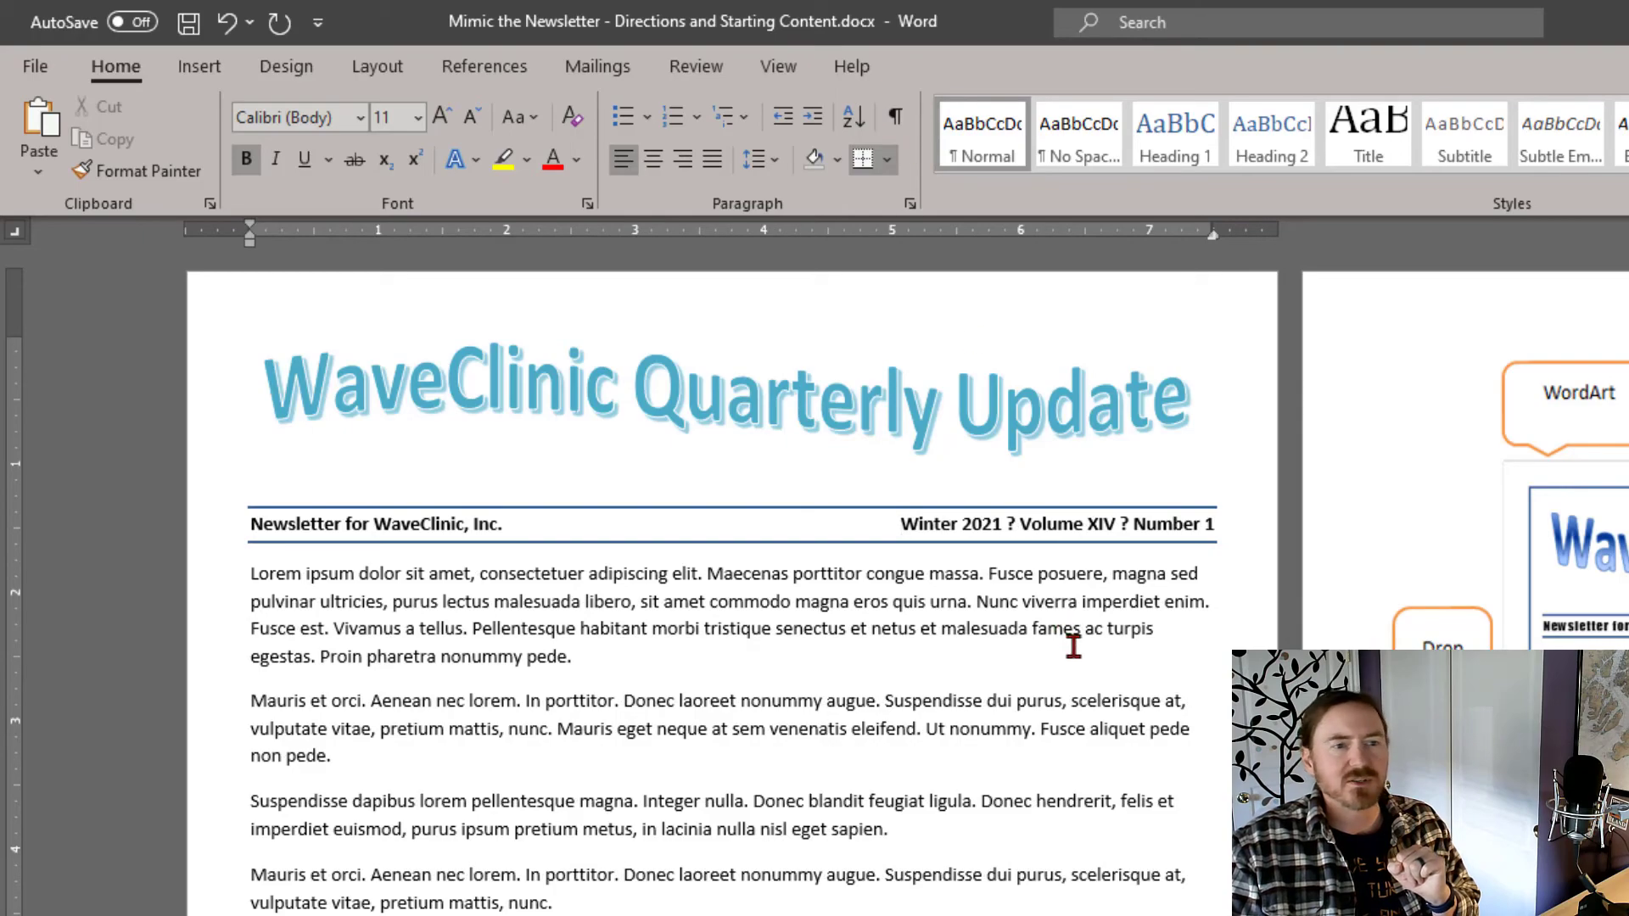
# - Set up a box page border for the whole document in a light blue theme colour
pyautogui.click(702, 775)
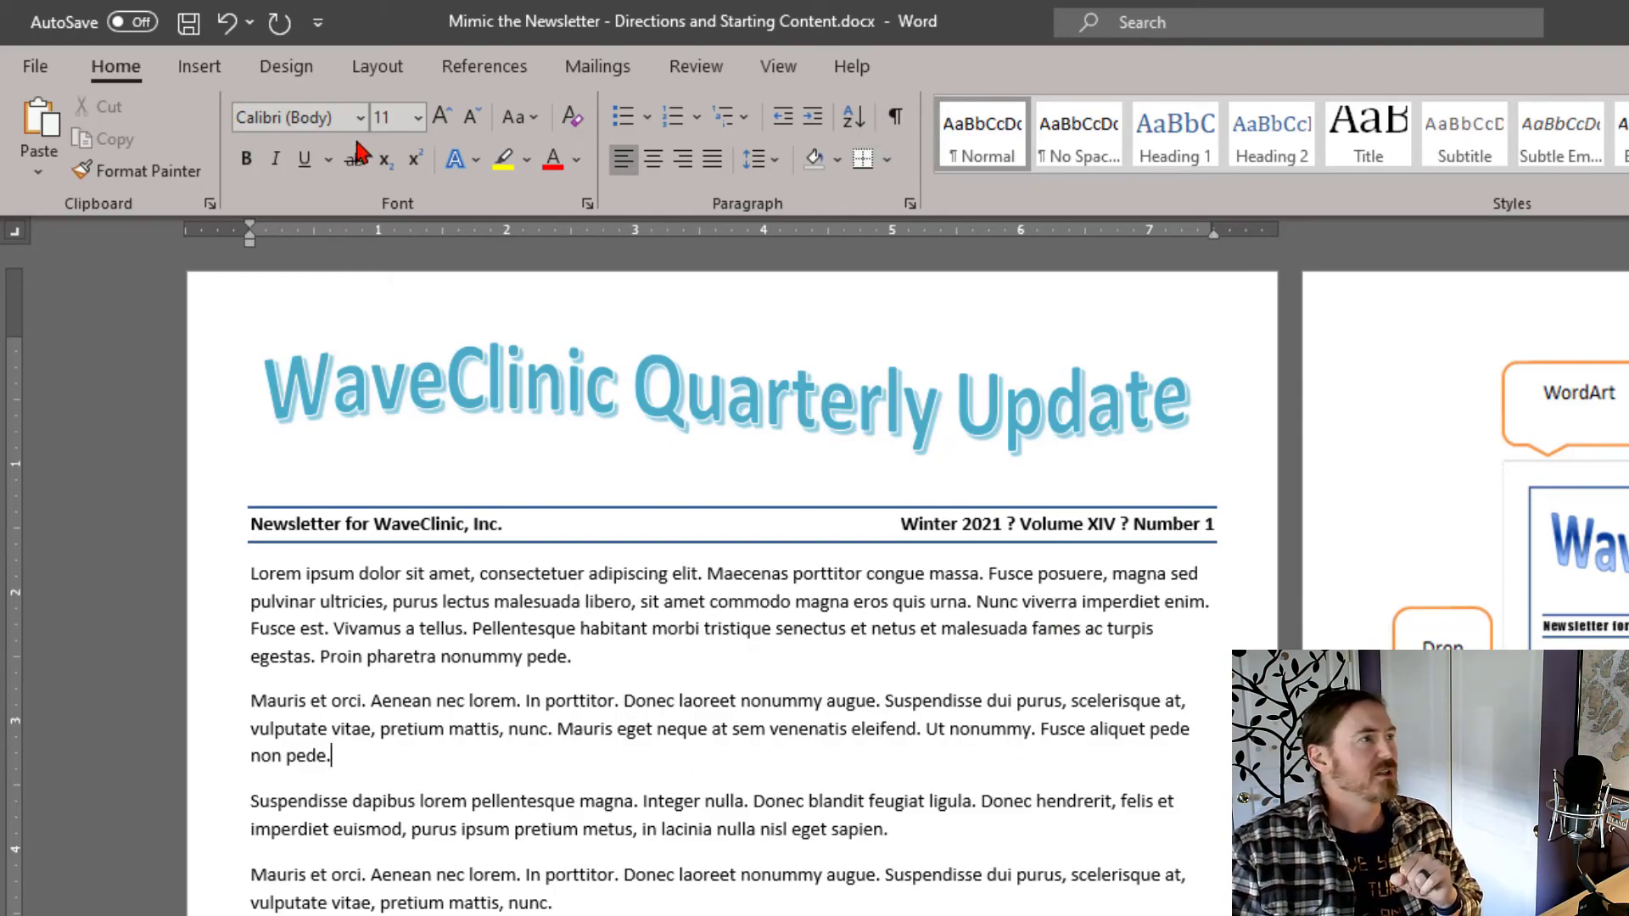
pyautogui.click(289, 70)
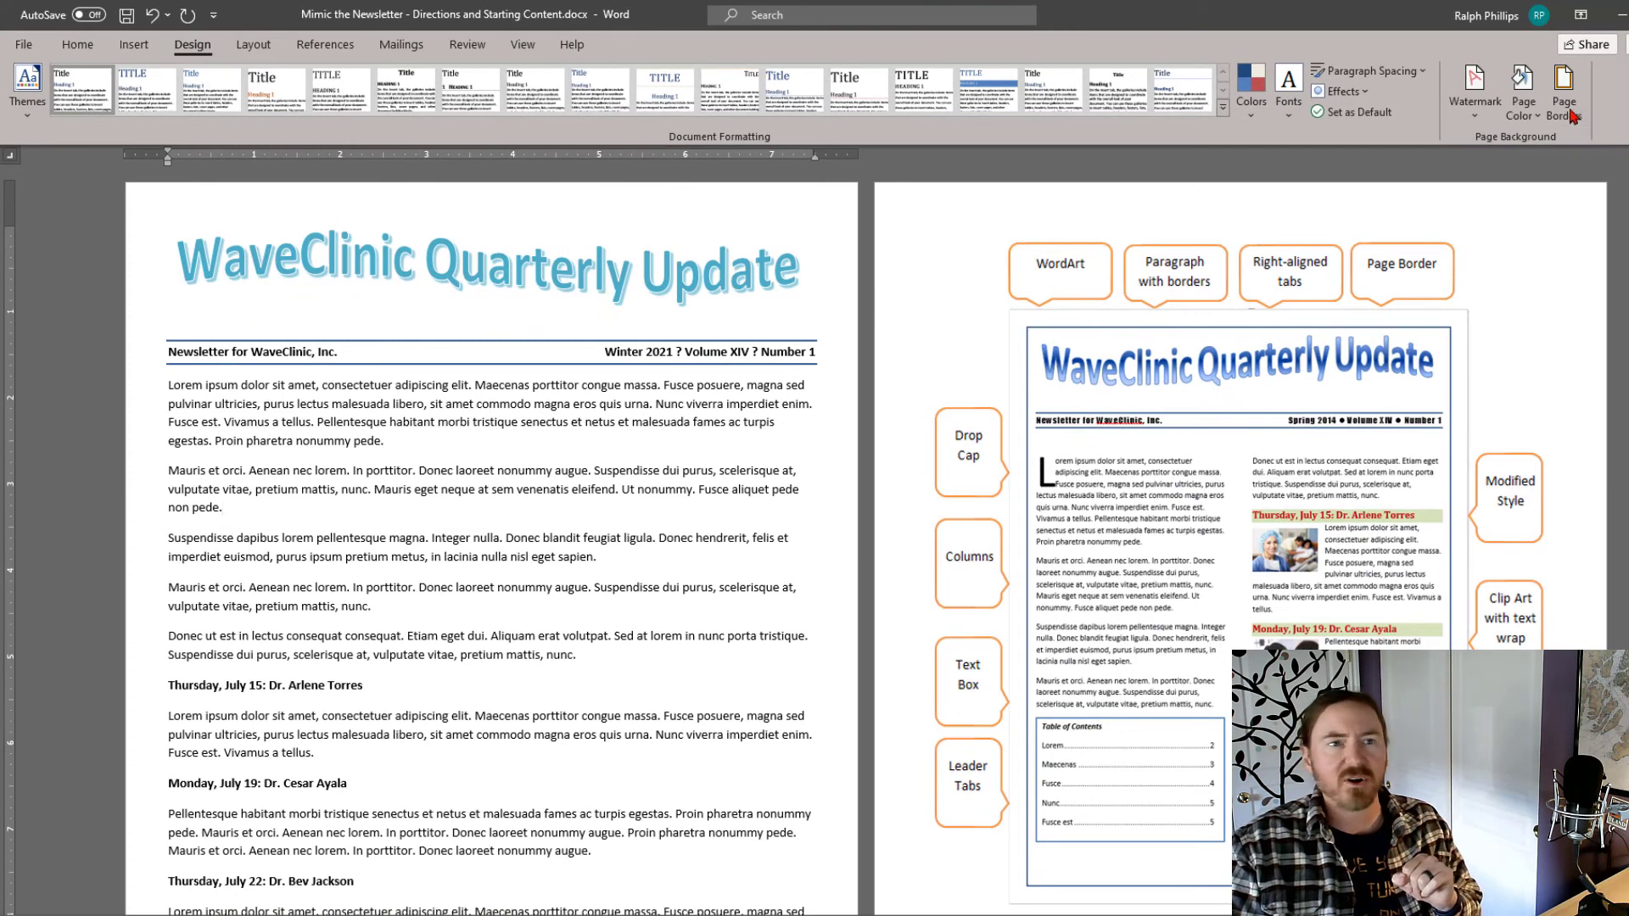
pyautogui.click(1568, 108)
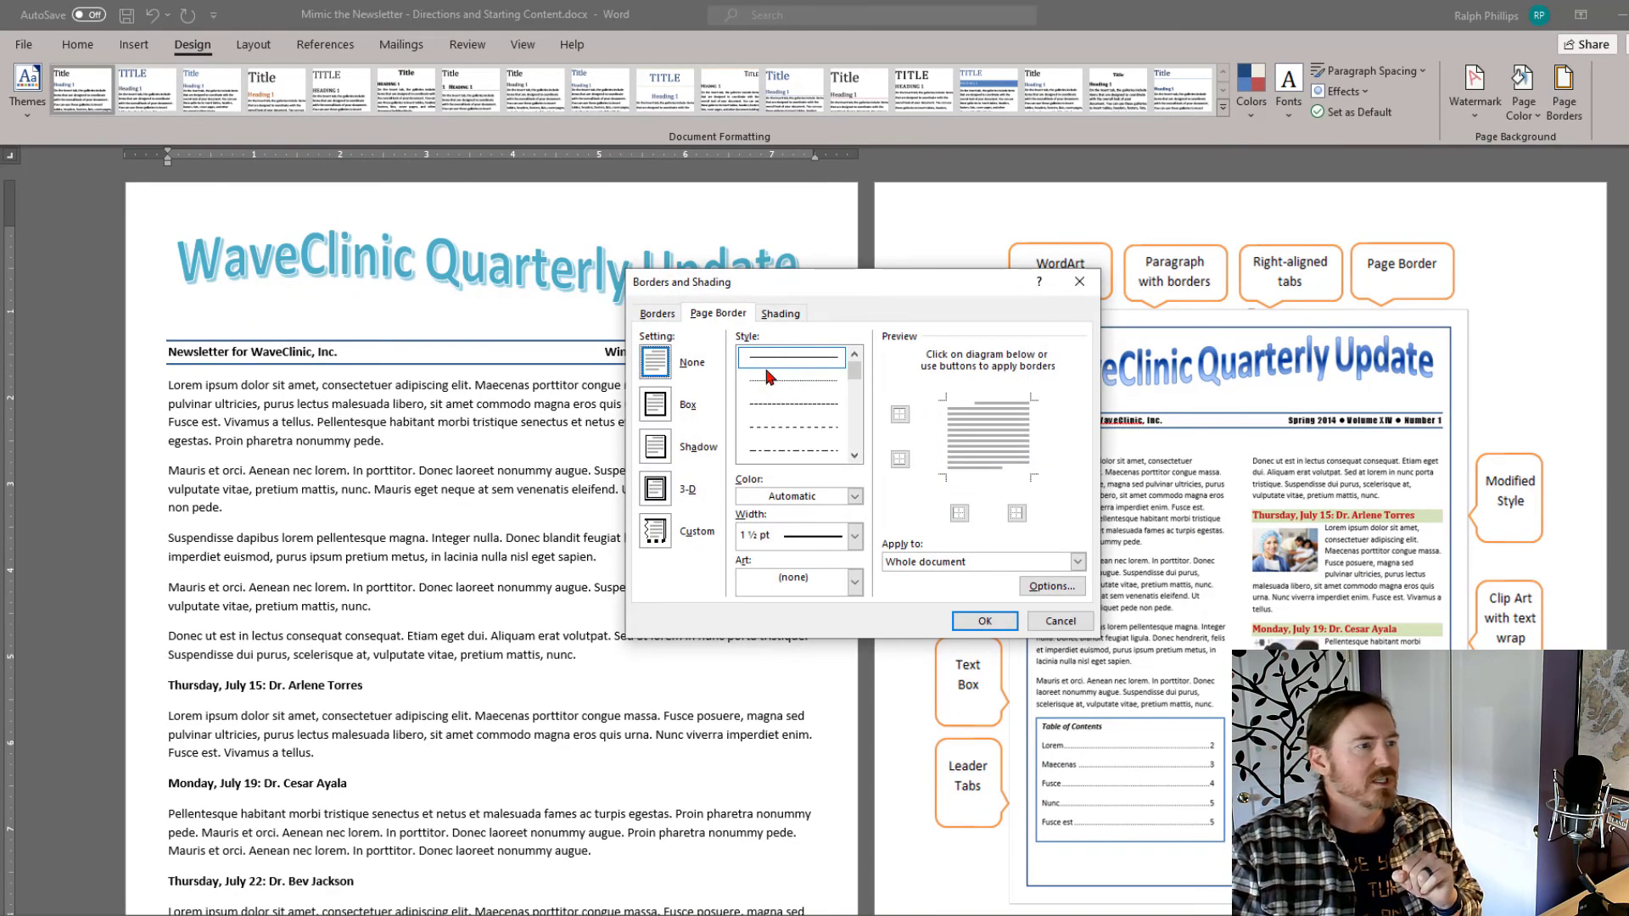
pyautogui.click(655, 406)
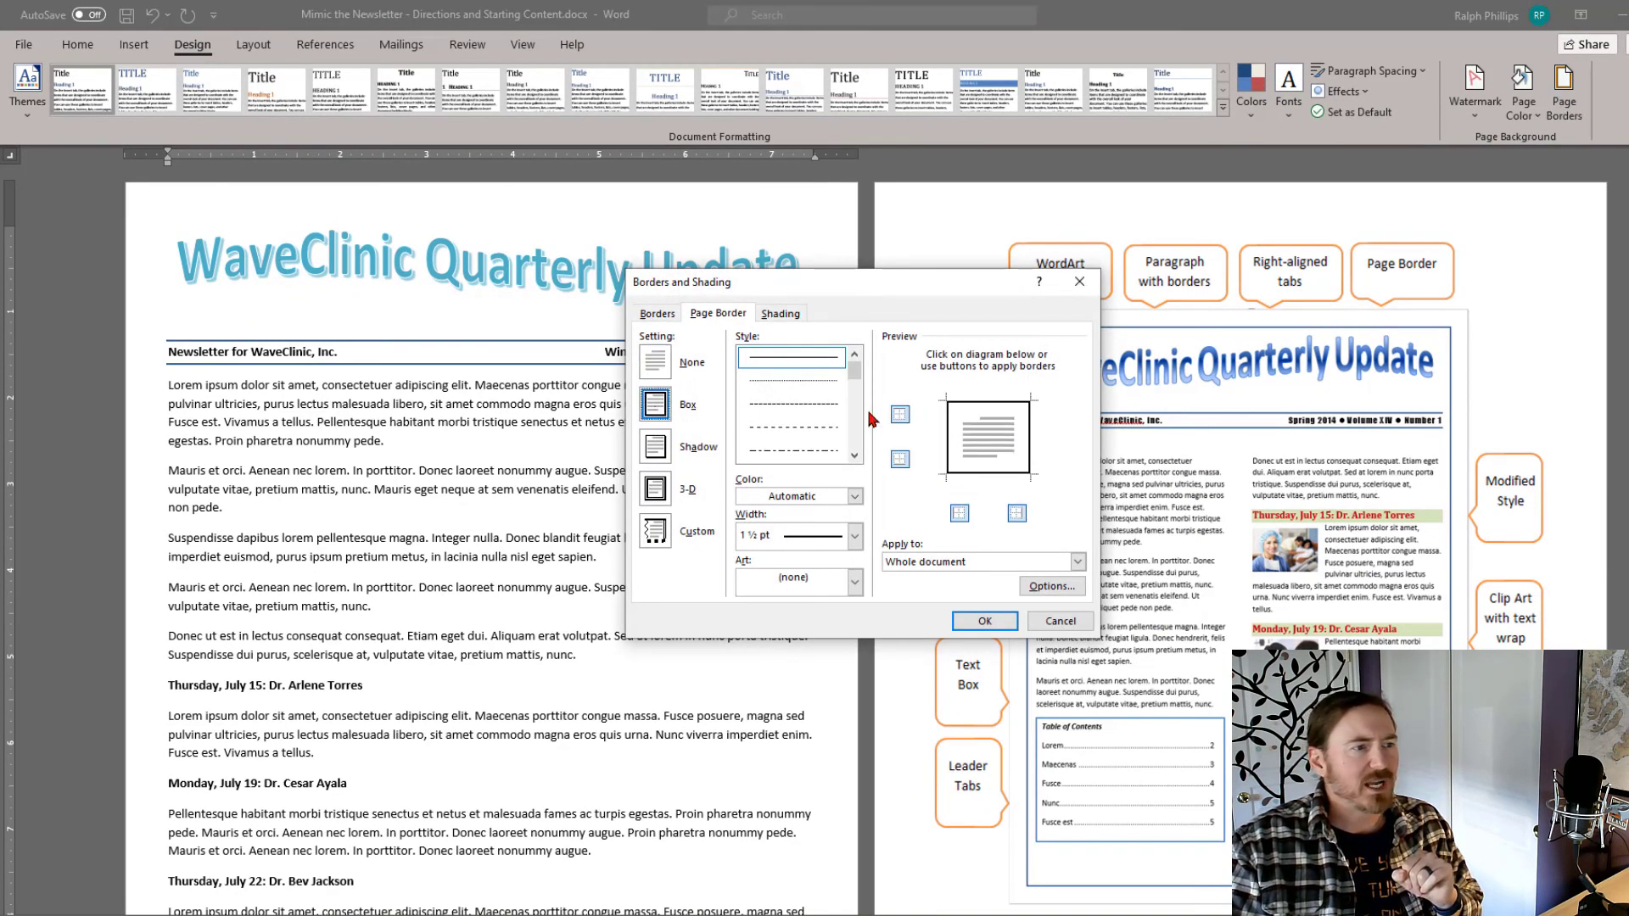
pyautogui.click(818, 497)
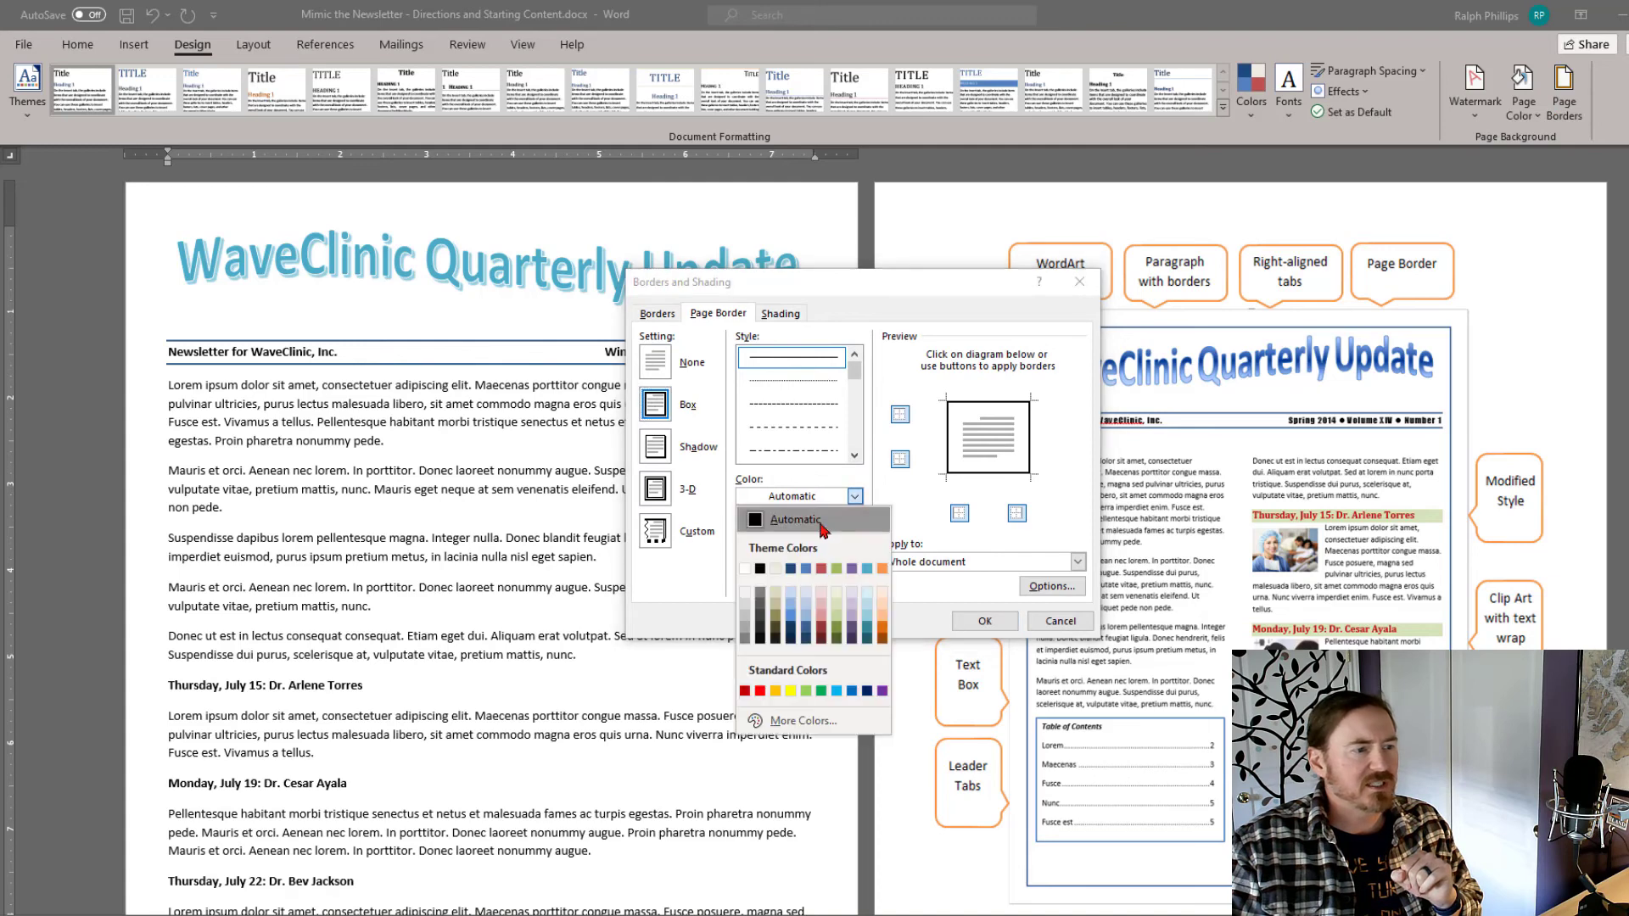
pyautogui.click(794, 605)
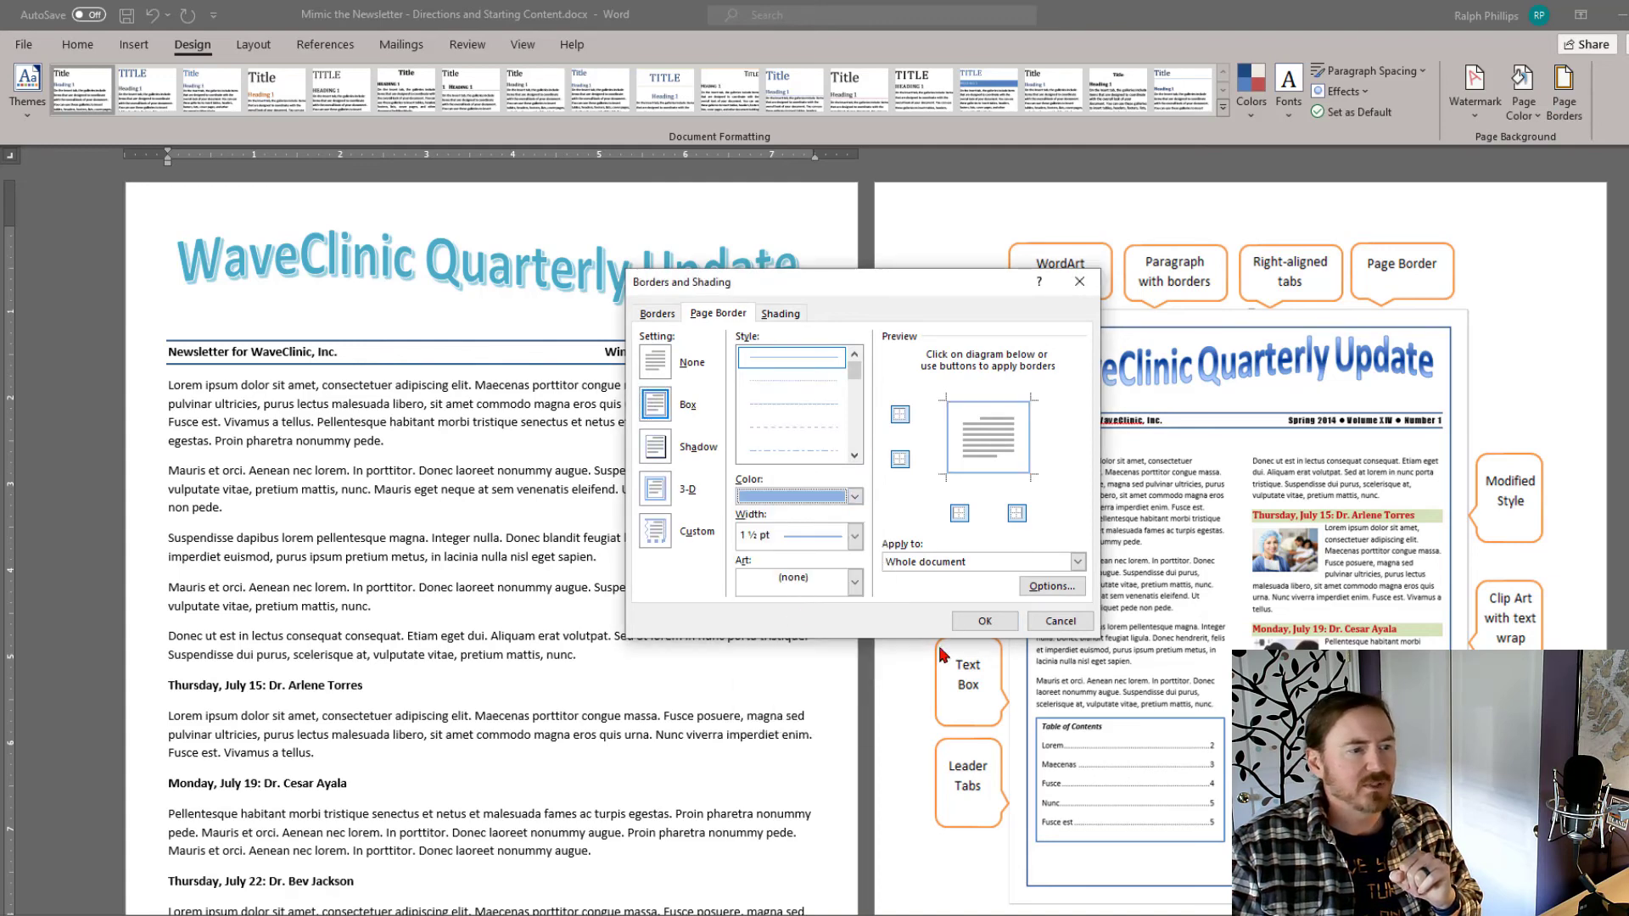
# - Give the page border the fine dotted line style at ½ pt width and apply it
pyautogui.click(810, 540)
pyautogui.click(812, 560)
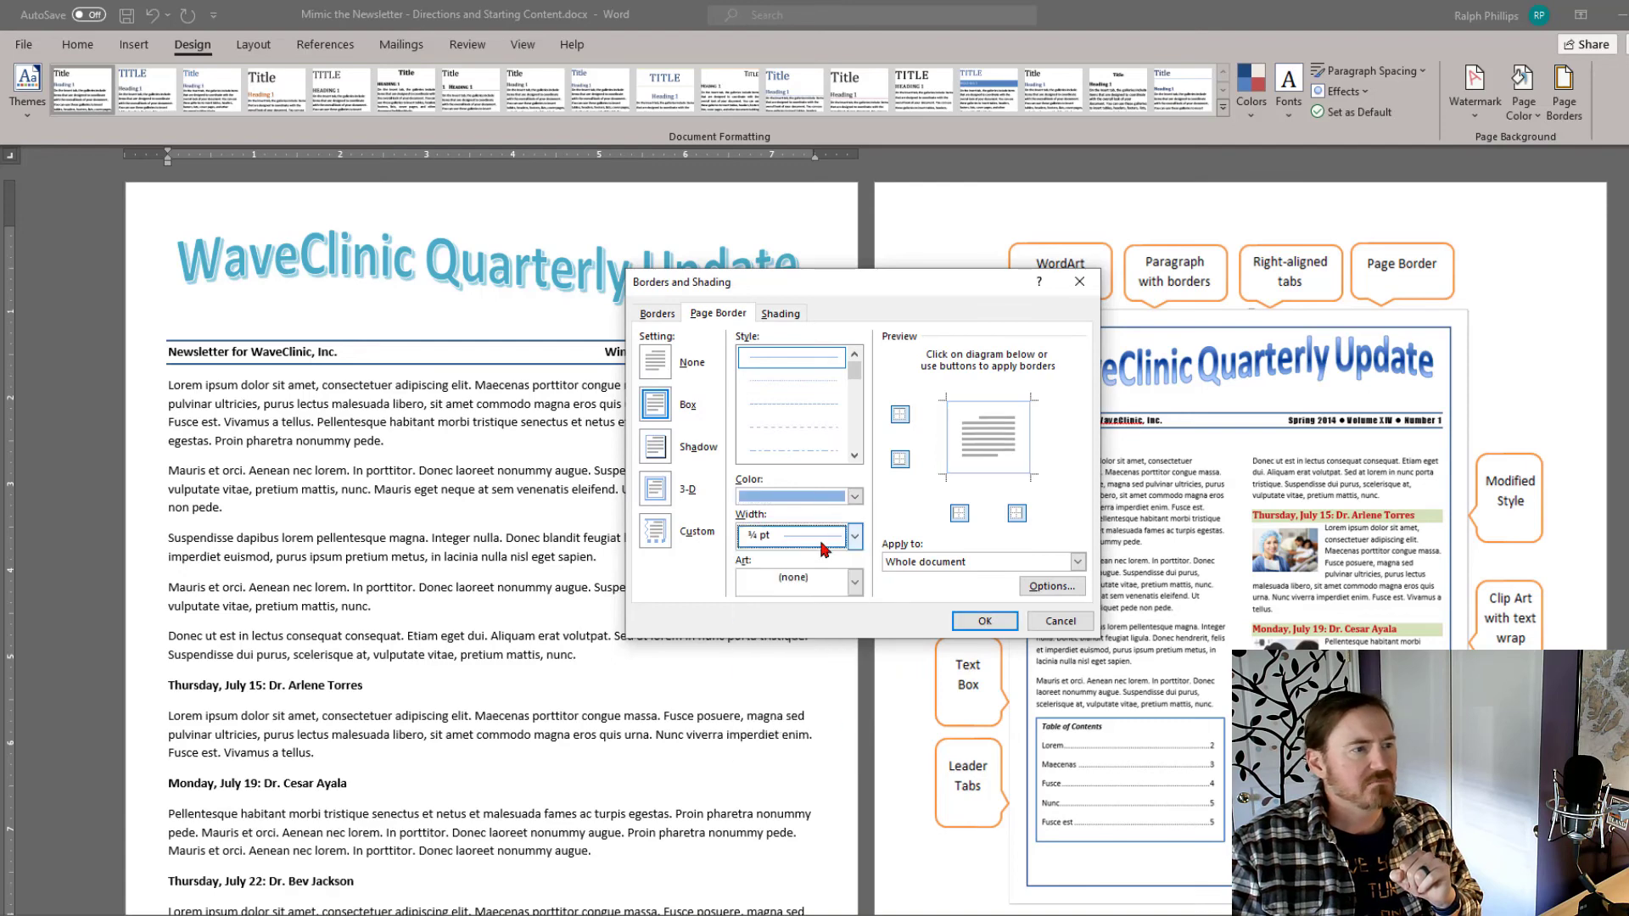
pyautogui.click(804, 388)
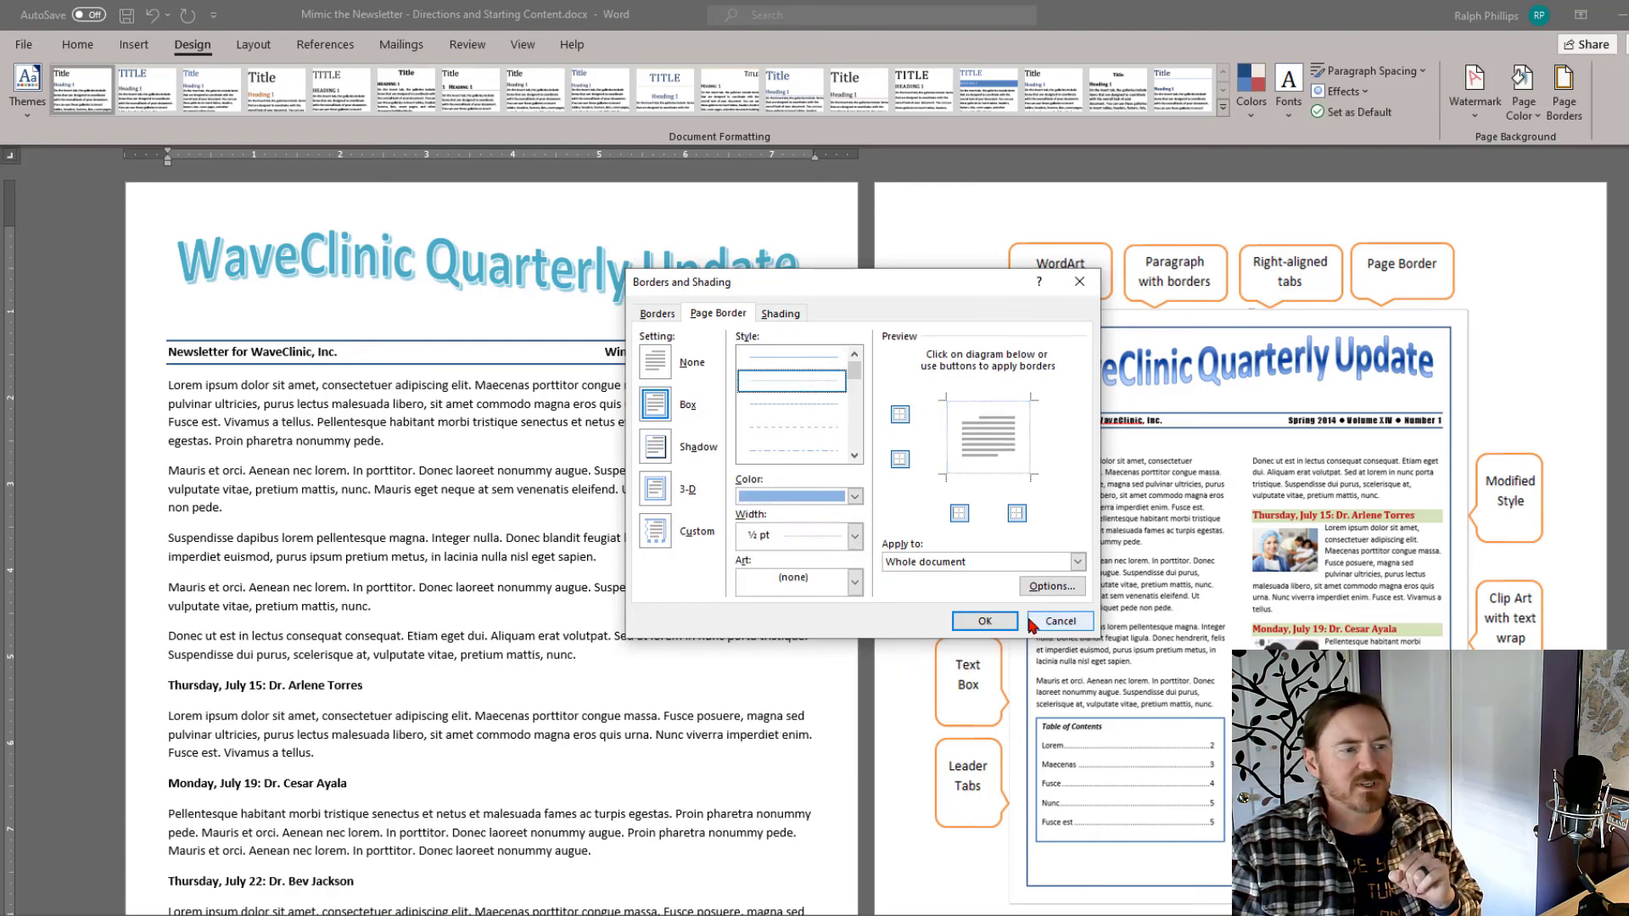
pyautogui.click(996, 624)
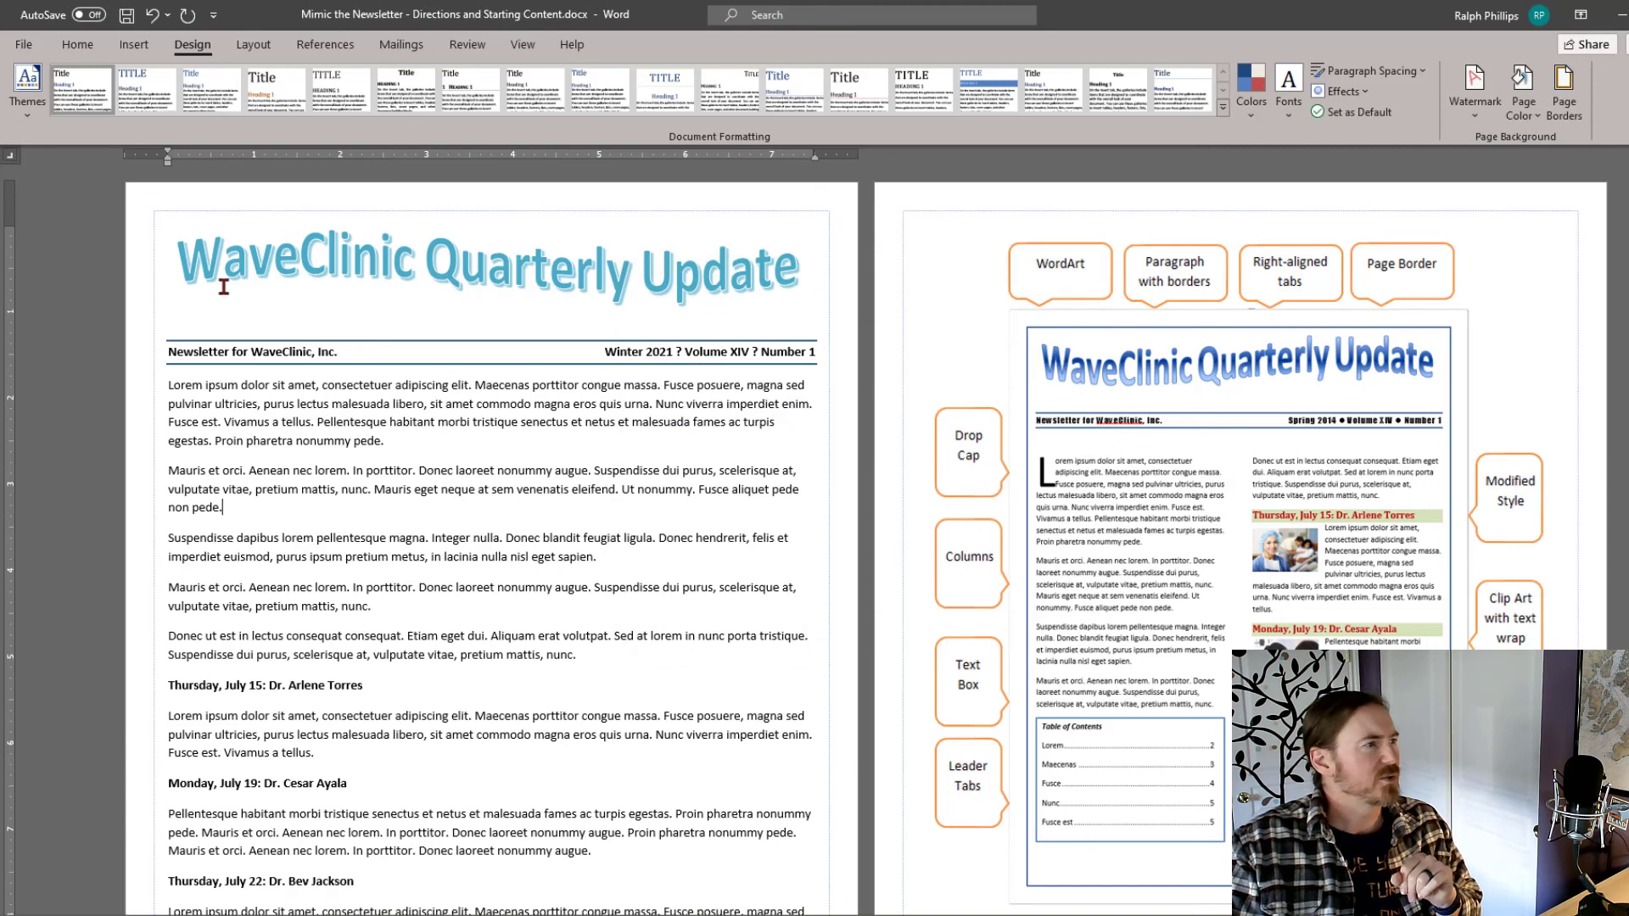